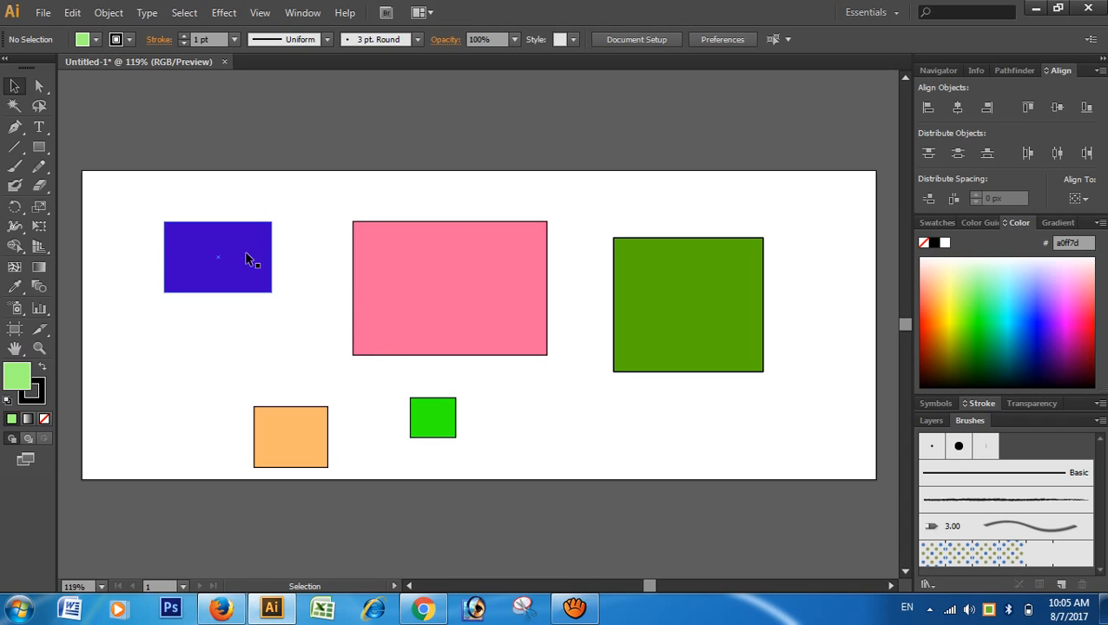
Select the blue, large pink and dark green rectangles one at a time, and clear the selection.
{"action": "left_click", "coordinate": [216, 260]}
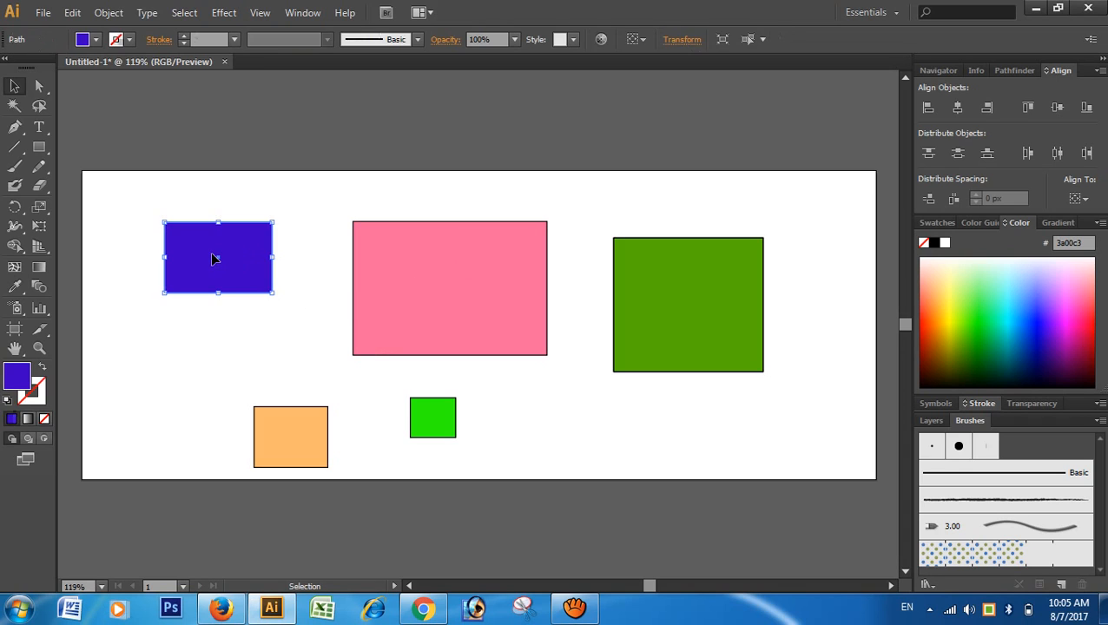
{"action": "left_click", "coordinate": [447, 280]}
{"action": "left_click", "coordinate": [683, 274]}
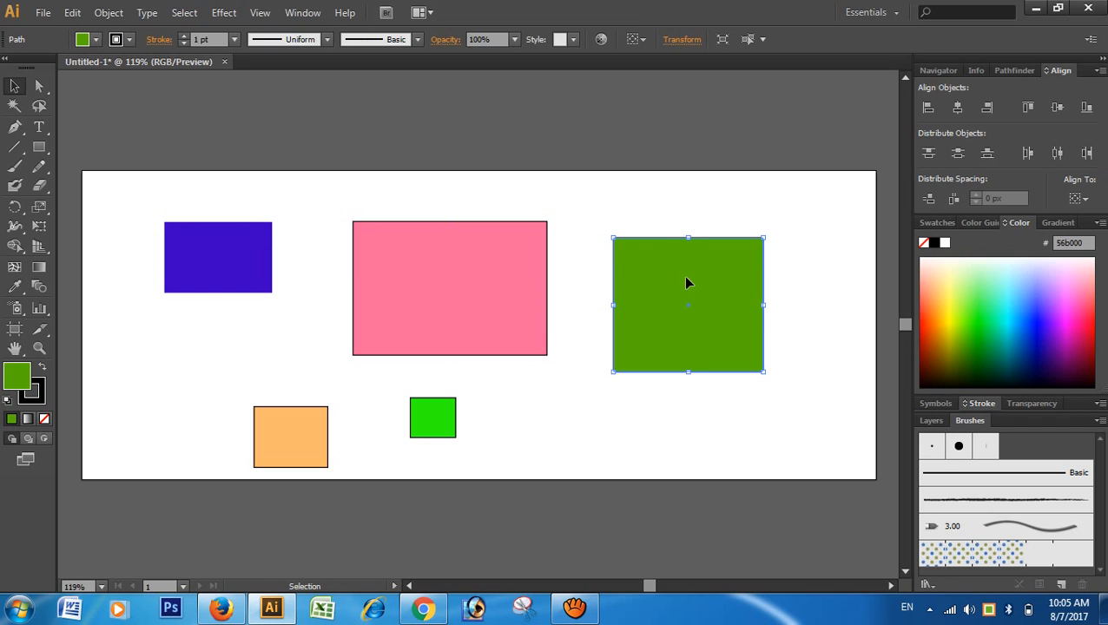
{"action": "left_click", "coordinate": [566, 186]}
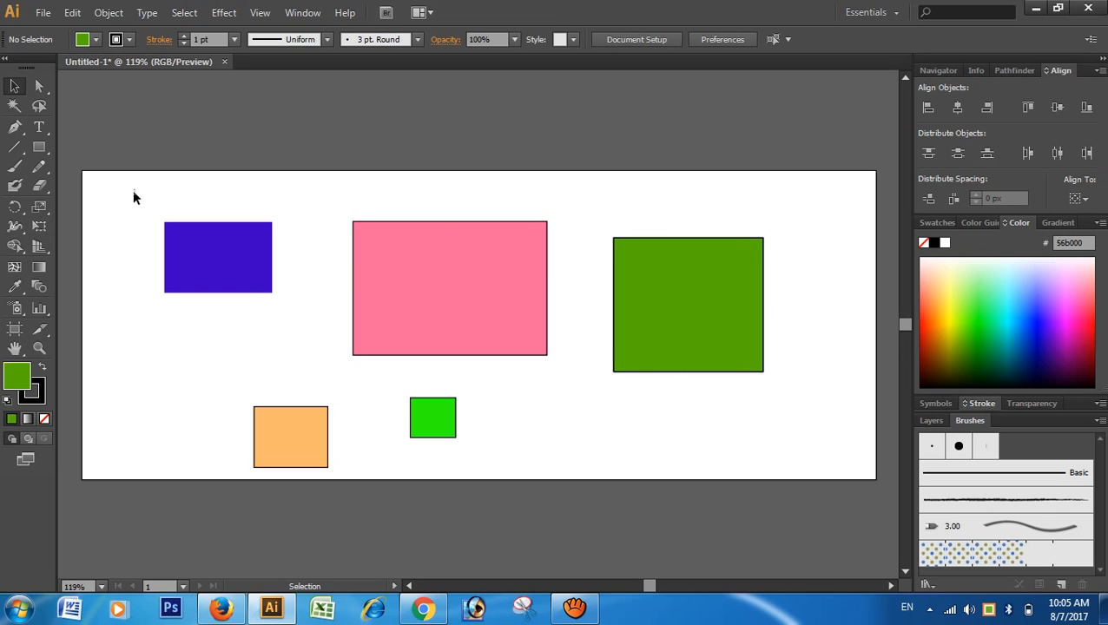
Marquee-select the blue, pink, orange and bright green rectangles together twice, clearing the selection each time.
{"action": "left_click_drag", "start_coordinate": [132, 192], "coordinate": [565, 465]}
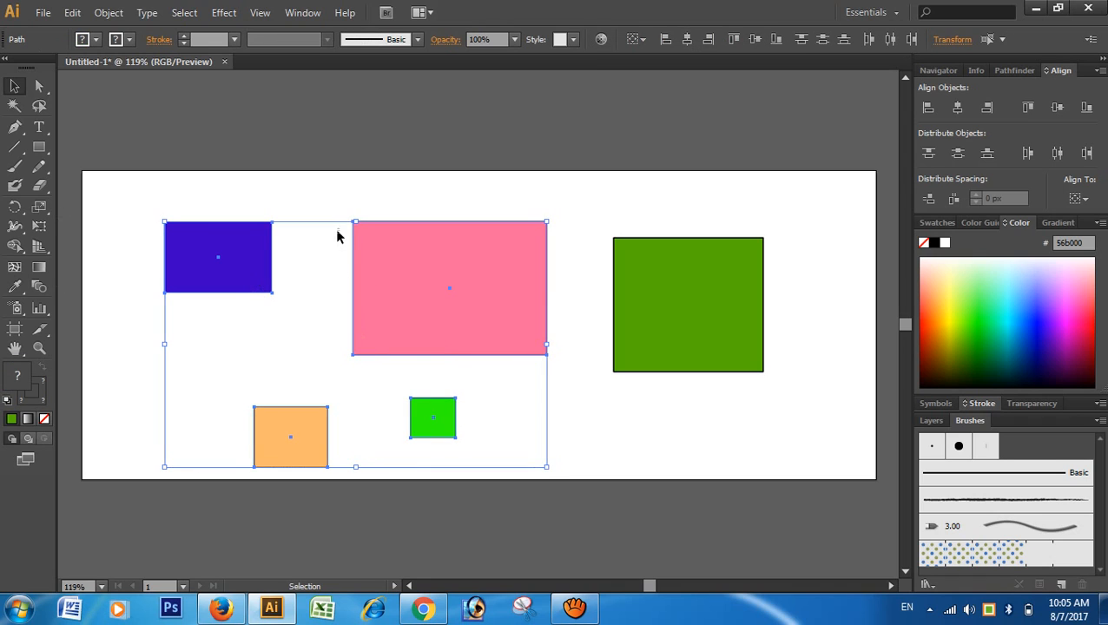
{"action": "left_click", "coordinate": [351, 191]}
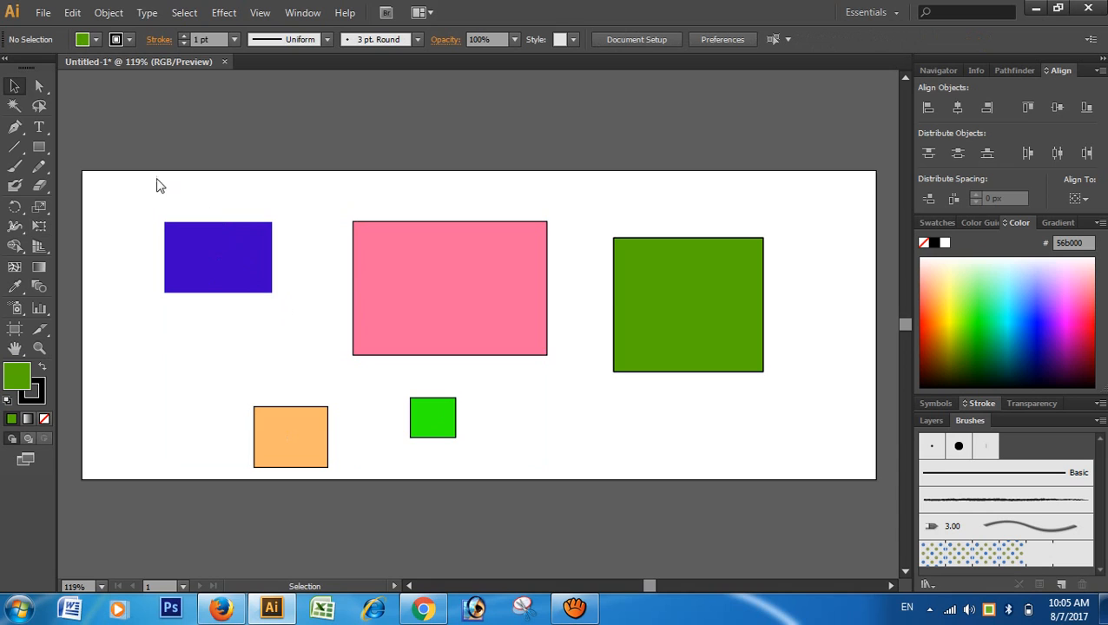
{"action": "left_click_drag", "start_coordinate": [155, 182], "coordinate": [521, 452]}
{"action": "left_click", "coordinate": [505, 409]}
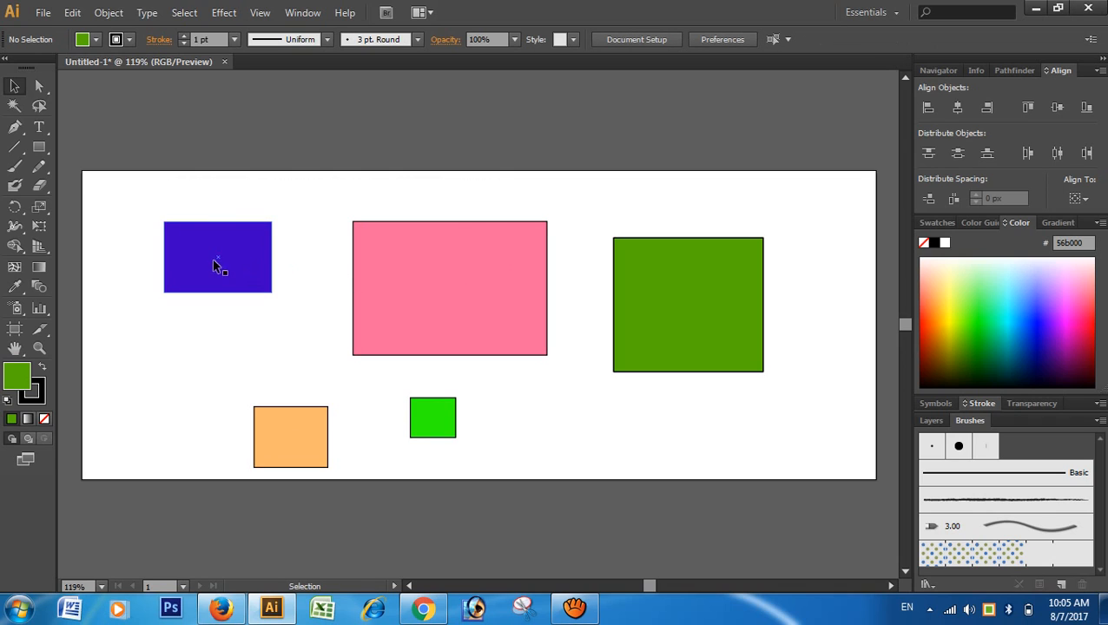
Select the blue rectangle, switch the selection to the large pink one, and deselect it.
{"action": "left_click", "coordinate": [215, 236]}
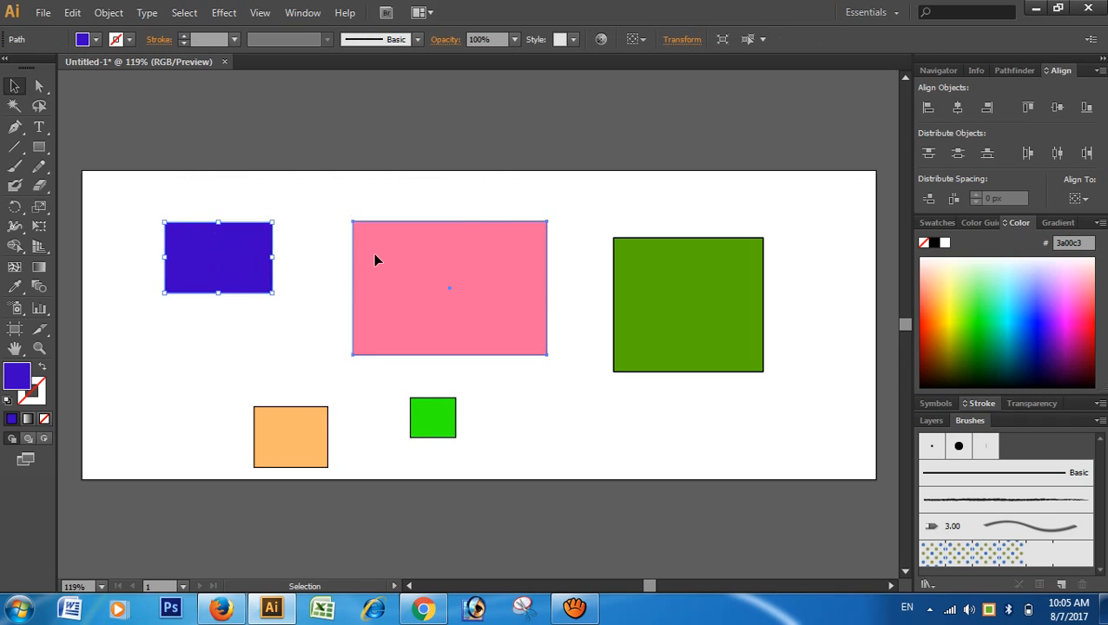
{"action": "left_click", "coordinate": [382, 262]}
{"action": "left_click", "coordinate": [280, 236]}
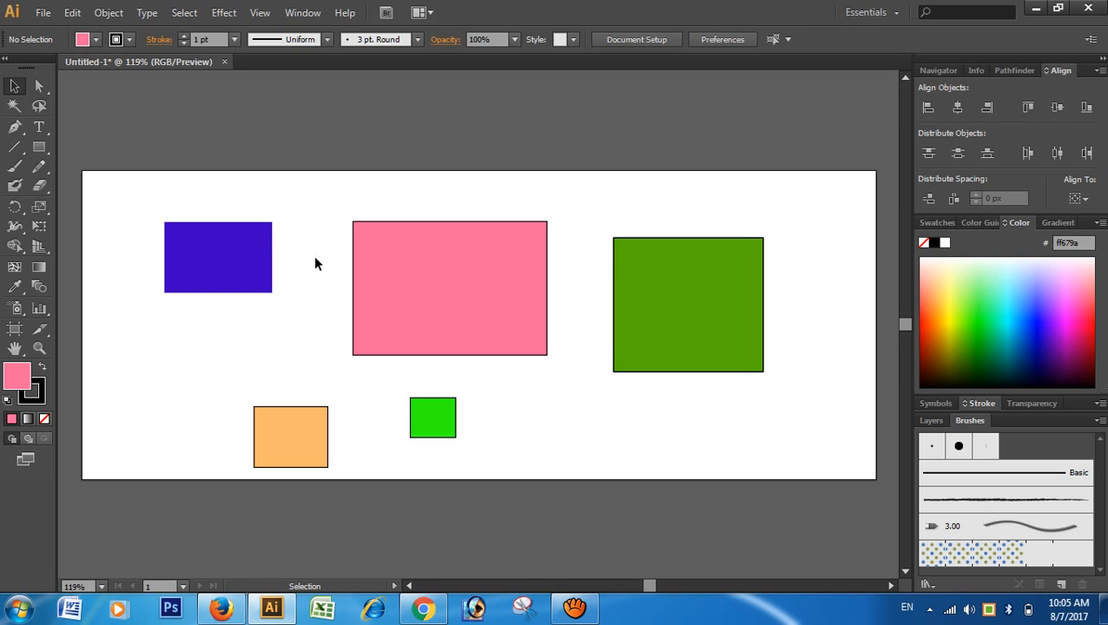
Build a multiple selection of all the rectangles starting from the blue one, remove the dark green one from it, and deselect everything.
{"action": "left_click", "coordinate": [248, 253]}
{"action": "left_click", "coordinate": [478, 272], "text": "shift"}
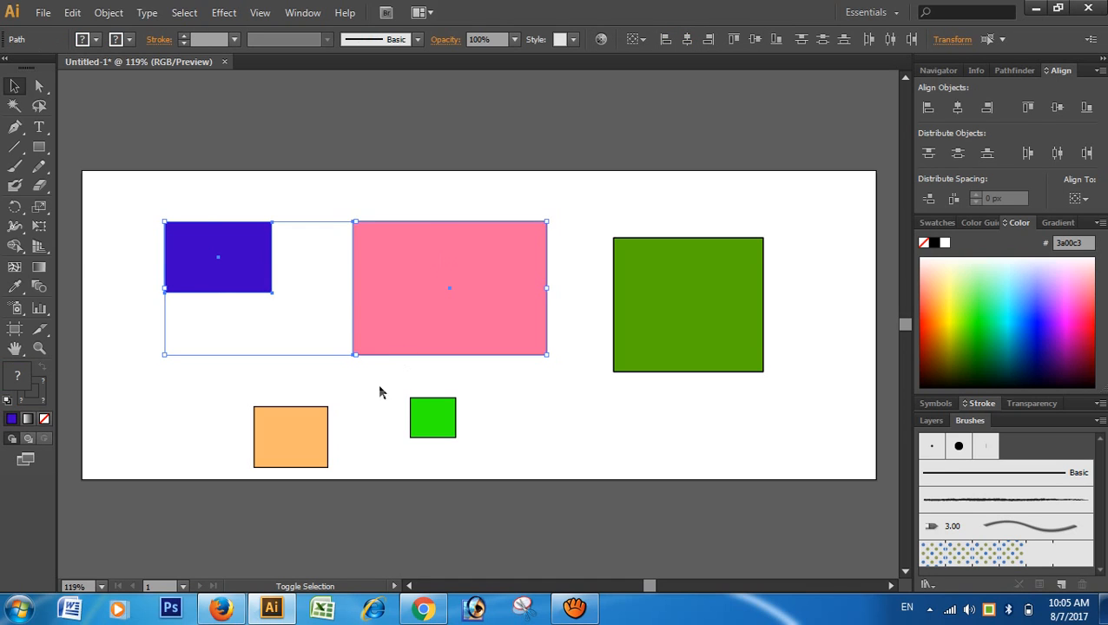
{"action": "left_click", "coordinate": [289, 445], "text": "shift"}
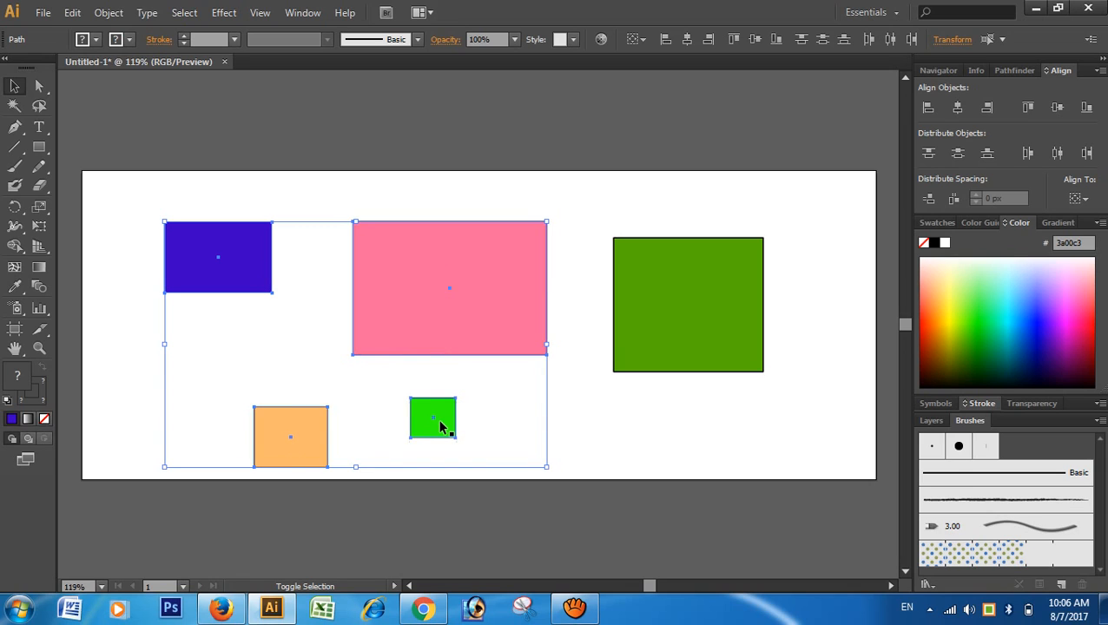
{"action": "left_click", "coordinate": [725, 278], "text": "shift"}
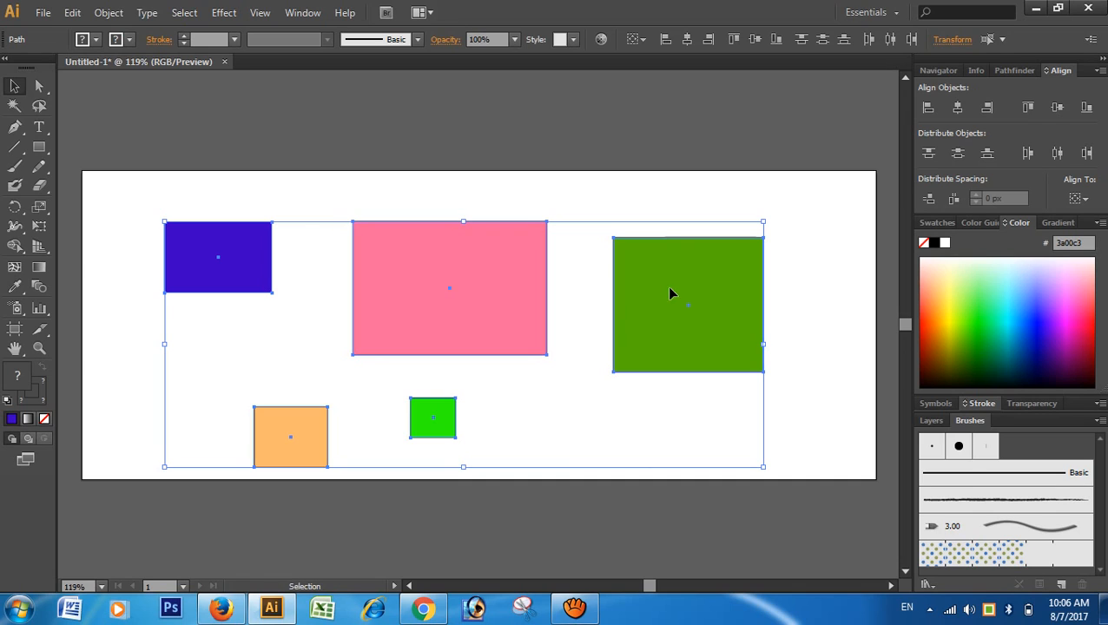
{"action": "left_click", "coordinate": [729, 280], "text": "shift"}
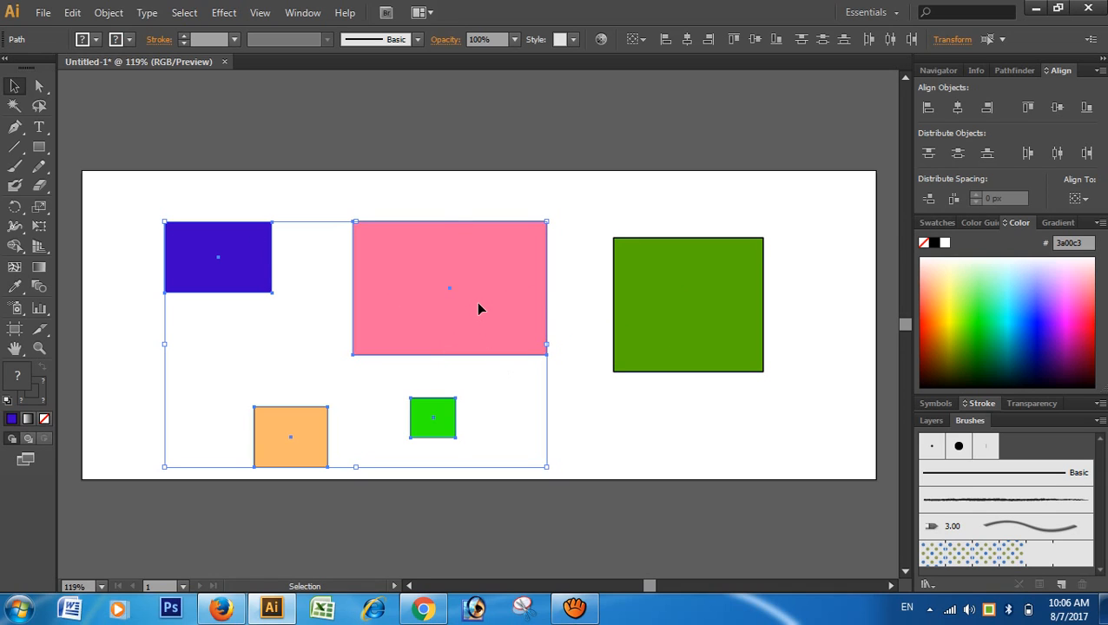
{"action": "left_click", "coordinate": [415, 201]}
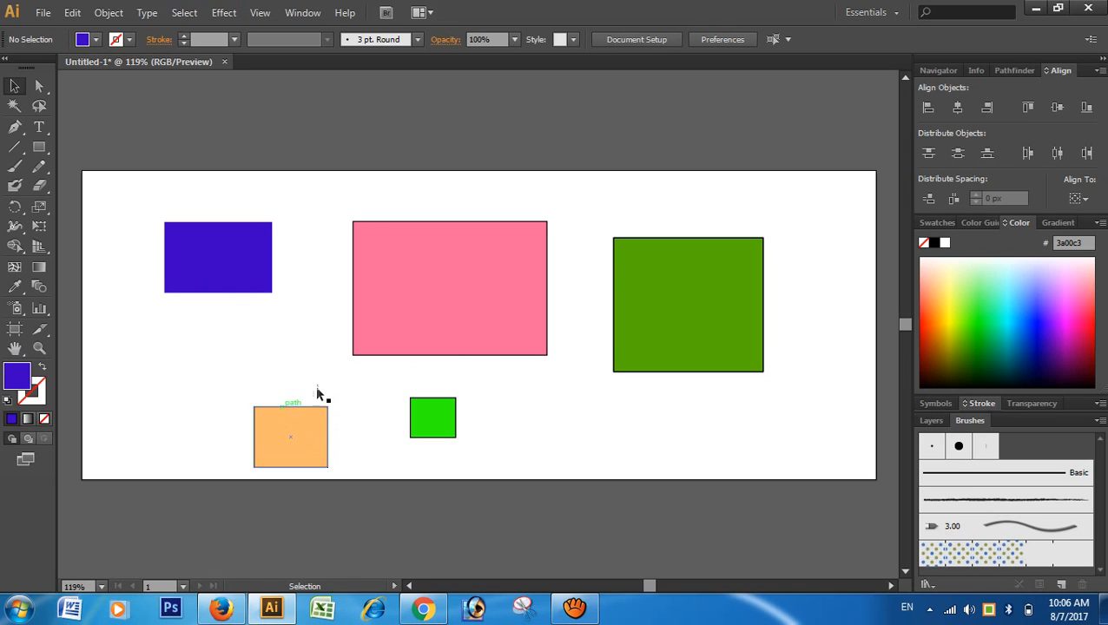
Enlarge the orange rectangle from its upper-left corner until it nearly fills the space below the blue rectangle, undoing a first resize.
{"action": "left_click", "coordinate": [306, 443]}
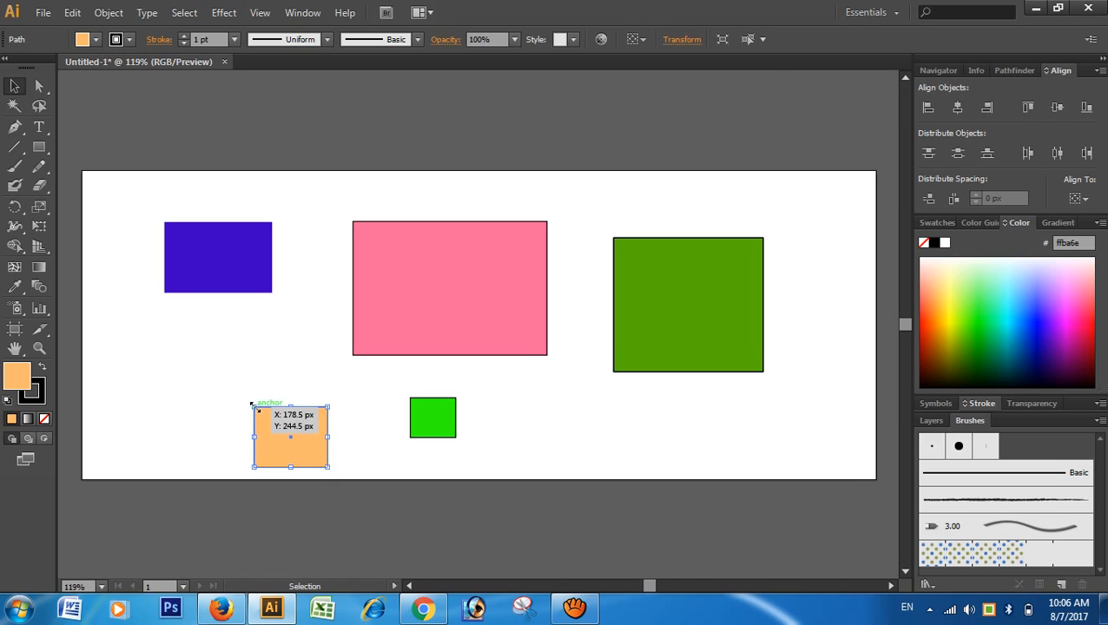
{"action": "left_click_drag", "start_coordinate": [254, 405], "coordinate": [145, 393]}
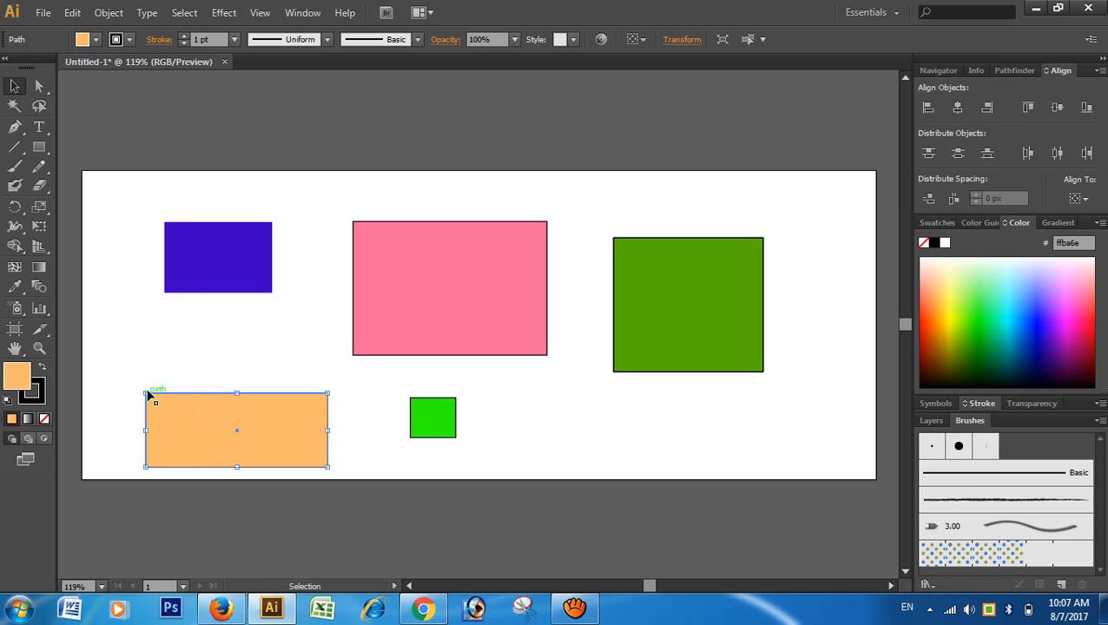
{"action": "key", "text": "ctrl+z"}
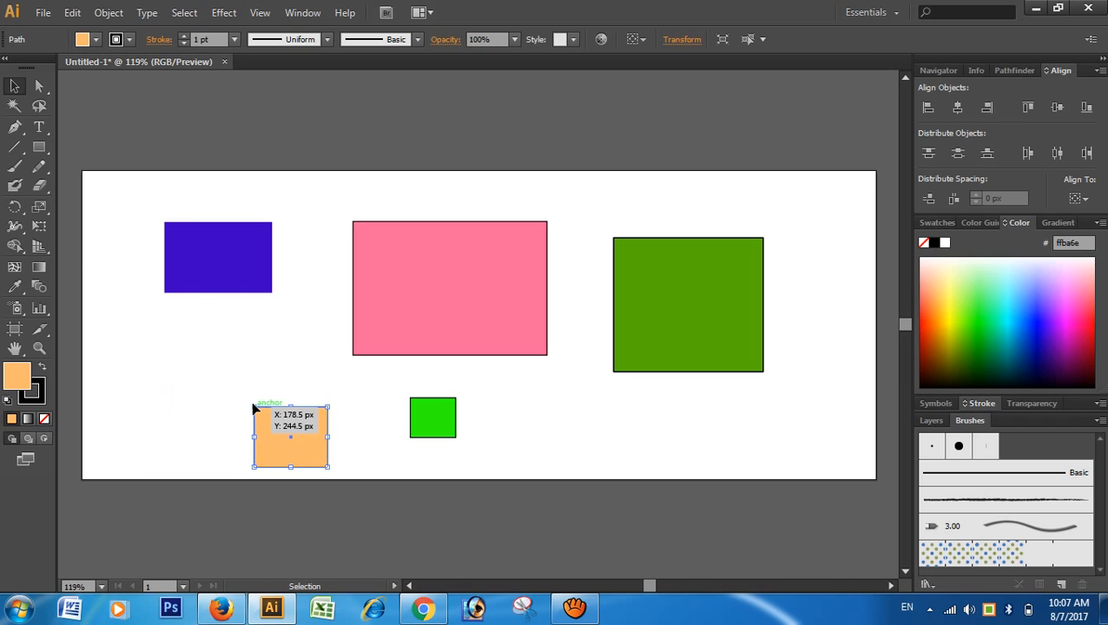
{"action": "left_click_drag", "start_coordinate": [251, 403], "coordinate": [156, 326]}
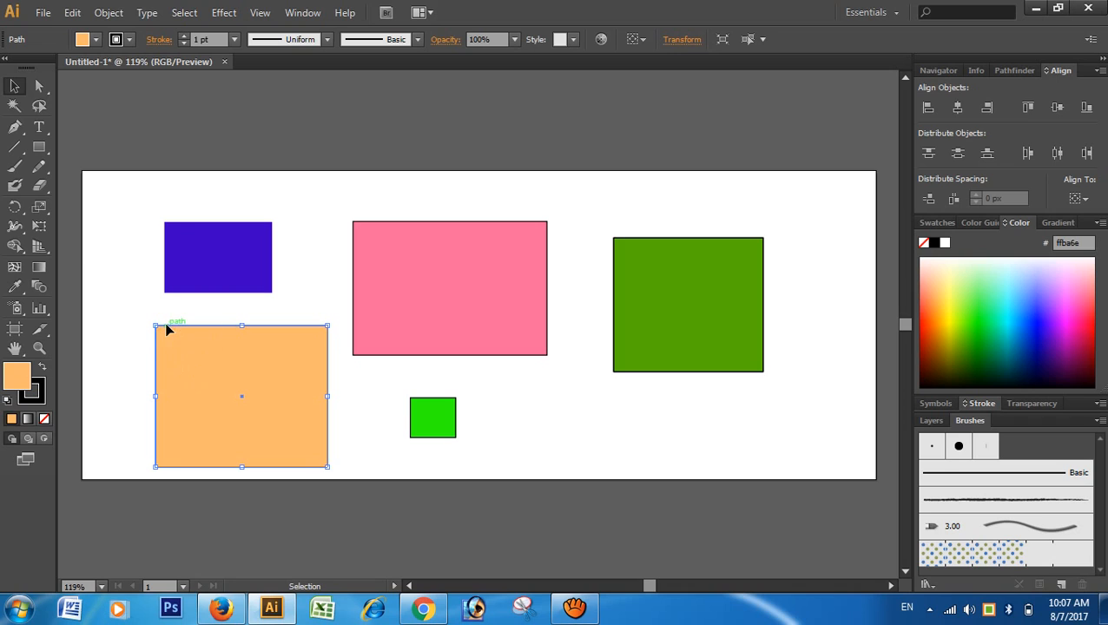
{"action": "left_click", "coordinate": [573, 388]}
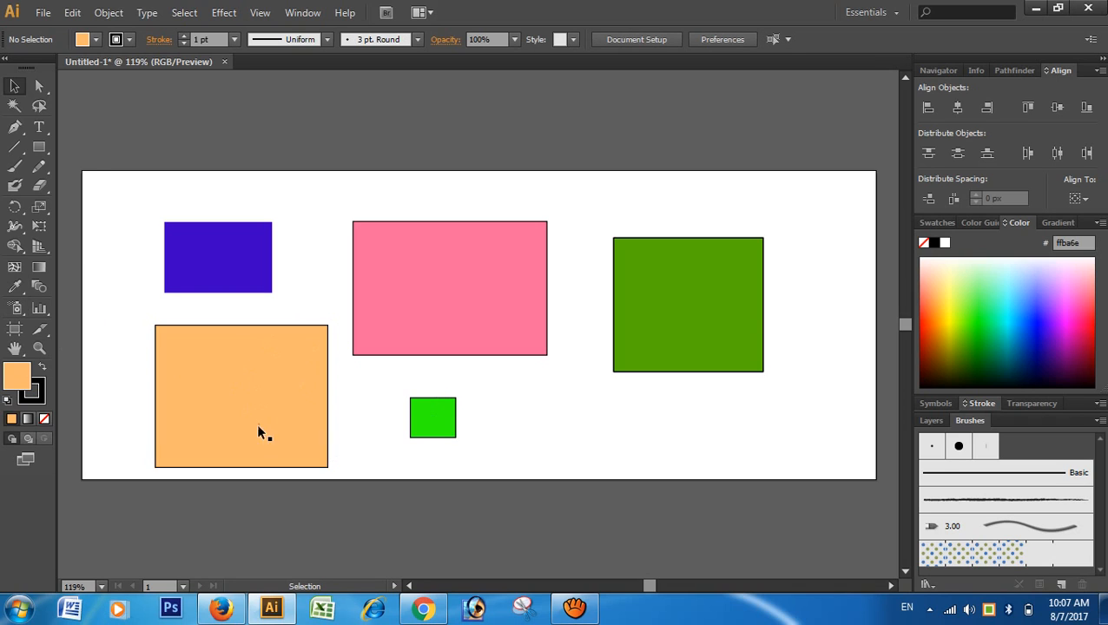
Scale the orange rectangle about its center with the Scale tool, first into a thin wide strip and back into a smaller block.
{"action": "left_click", "coordinate": [46, 209]}
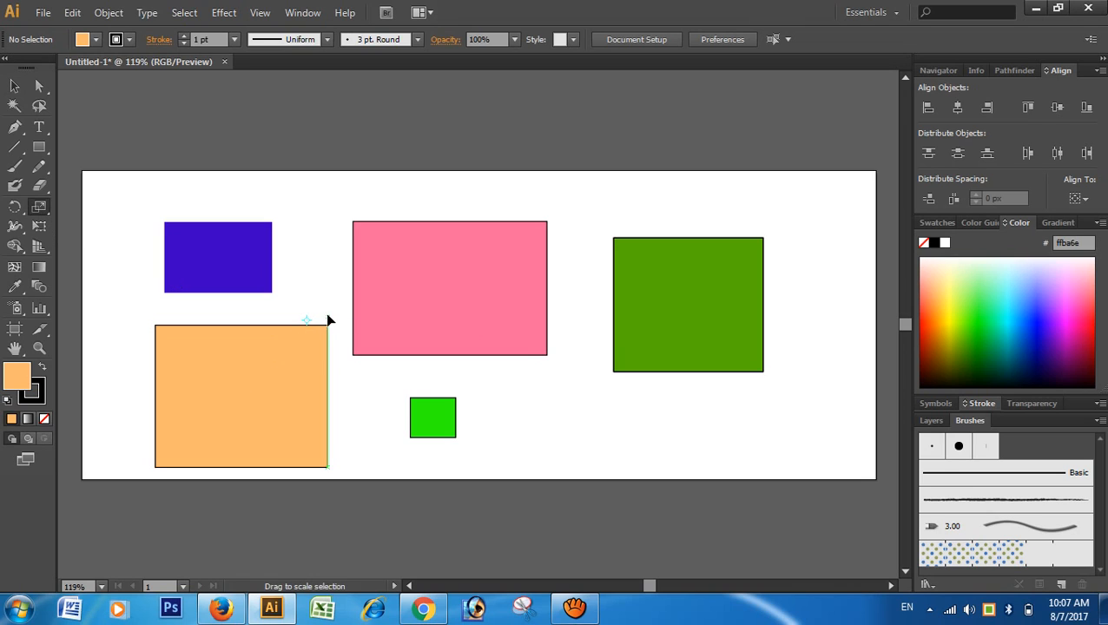
{"action": "left_click", "coordinate": [15, 85]}
{"action": "left_click", "coordinate": [268, 377]}
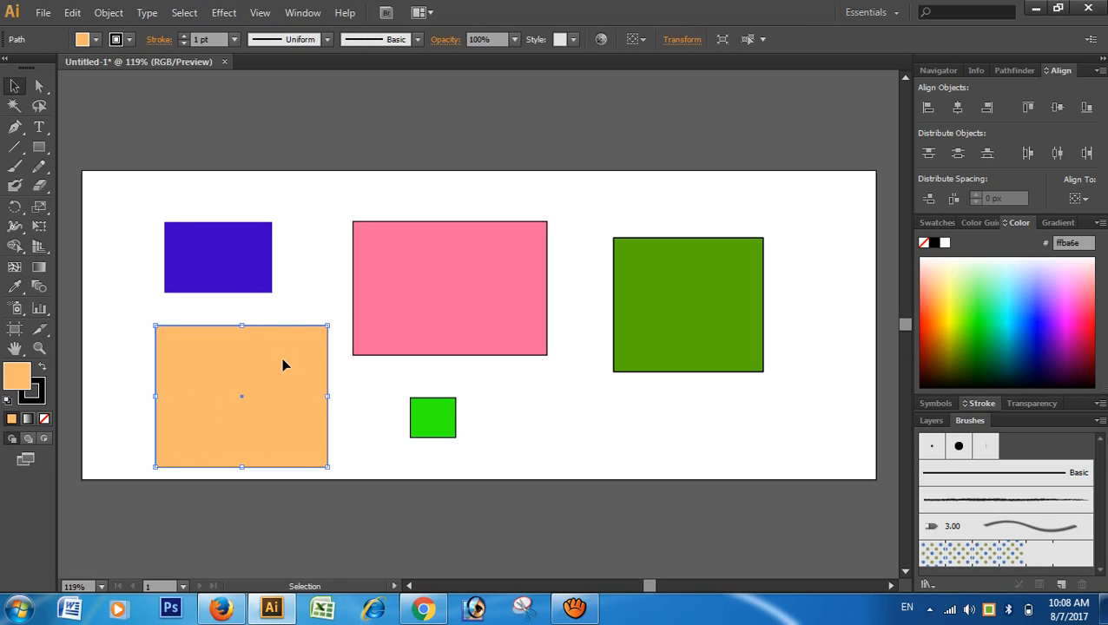
{"action": "left_click", "coordinate": [39, 207]}
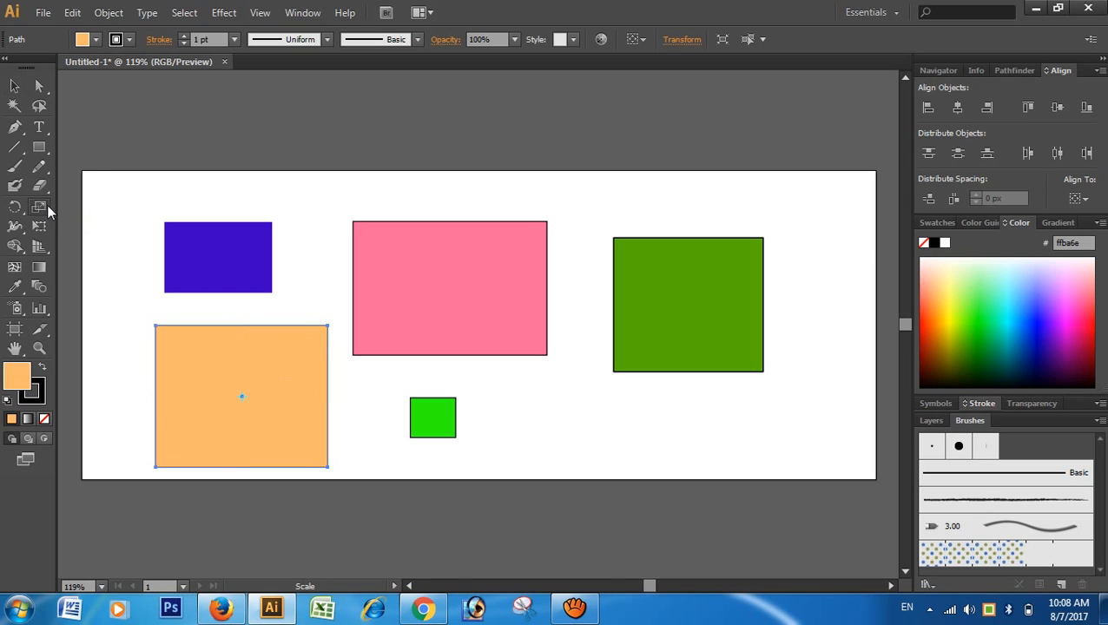
{"action": "left_click_drag", "start_coordinate": [277, 358], "coordinate": [299, 355]}
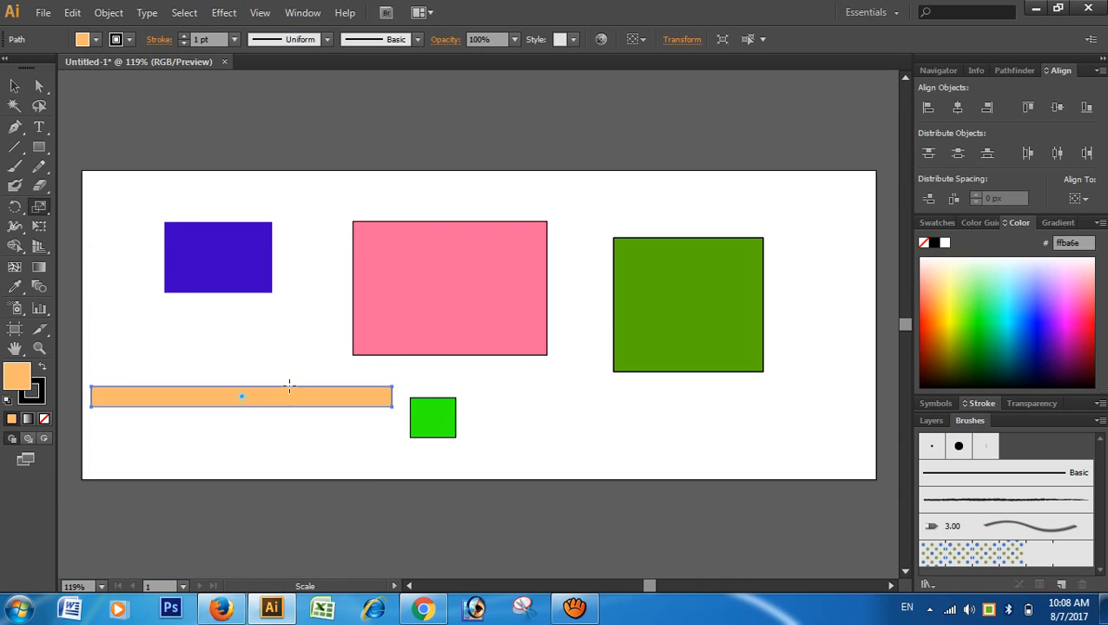
{"action": "left_click_drag", "start_coordinate": [363, 401], "coordinate": [302, 445]}
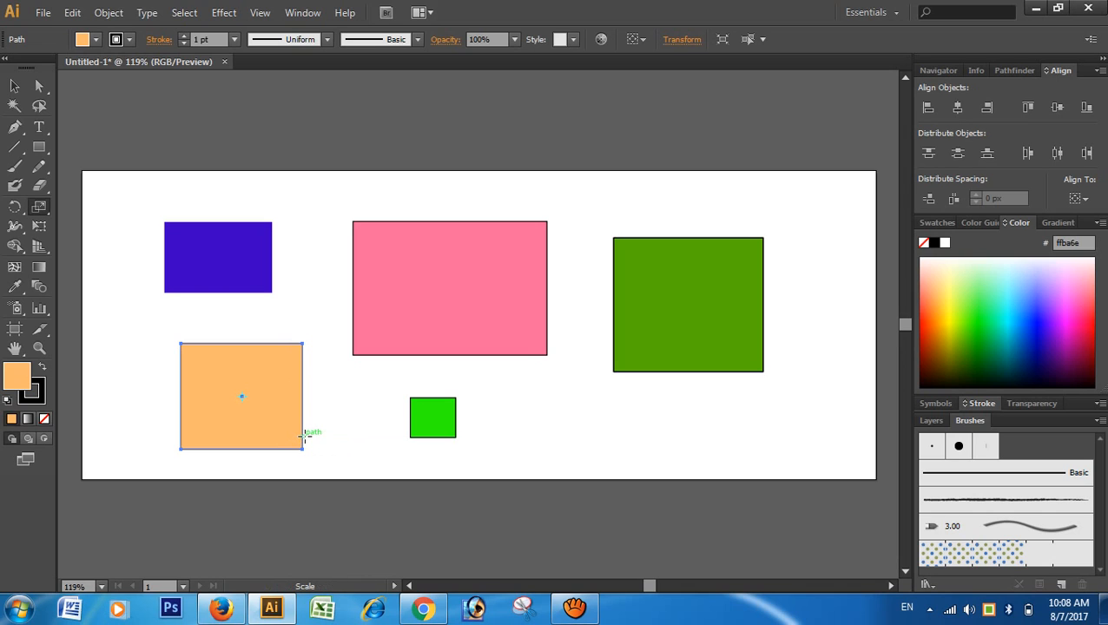
Try scaling the orange block taller, undo it, and scale it about its center into a wide, low rectangle.
{"action": "left_click_drag", "start_coordinate": [303, 436], "coordinate": [292, 467]}
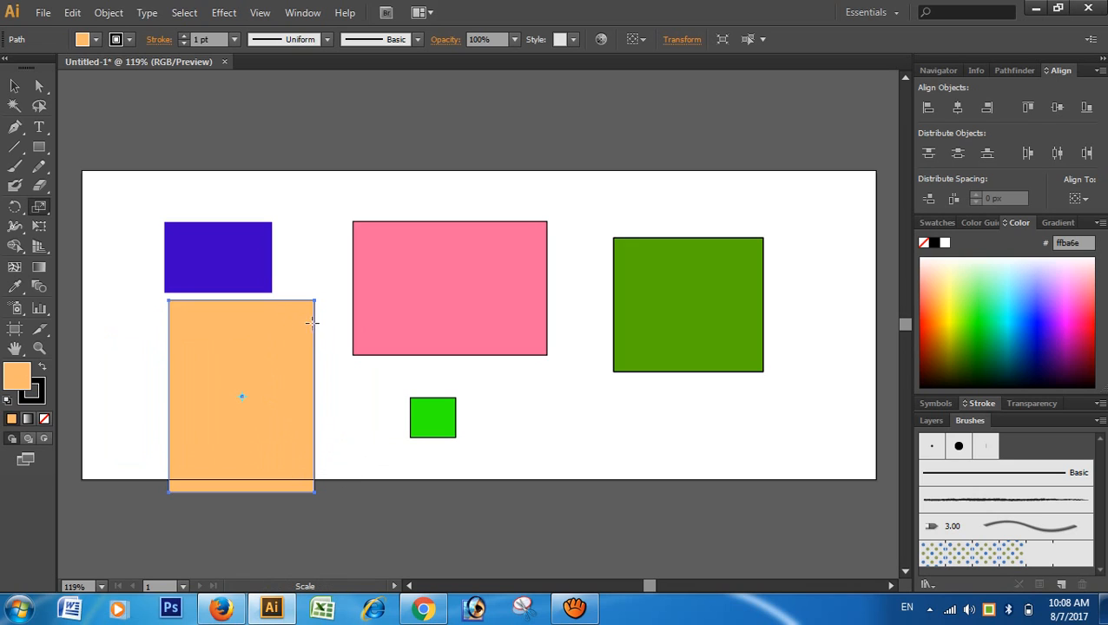
{"action": "key", "text": "ctrl+z"}
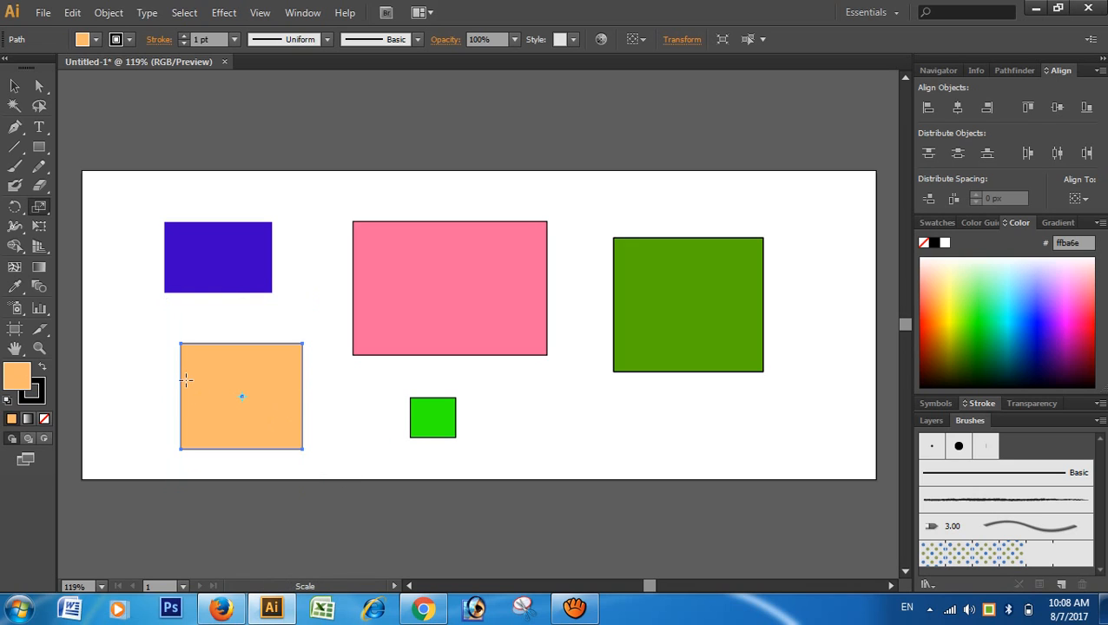
{"action": "mouse_move", "coordinate": [222, 366]}
{"action": "left_mouse_down"}
{"action": "mouse_move", "coordinate": [198, 375]}
{"action": "mouse_move", "coordinate": [225, 369]}
{"action": "mouse_move", "coordinate": [208, 355]}
{"action": "left_mouse_up"}
{"action": "left_click_drag", "start_coordinate": [318, 360], "coordinate": [302, 382]}
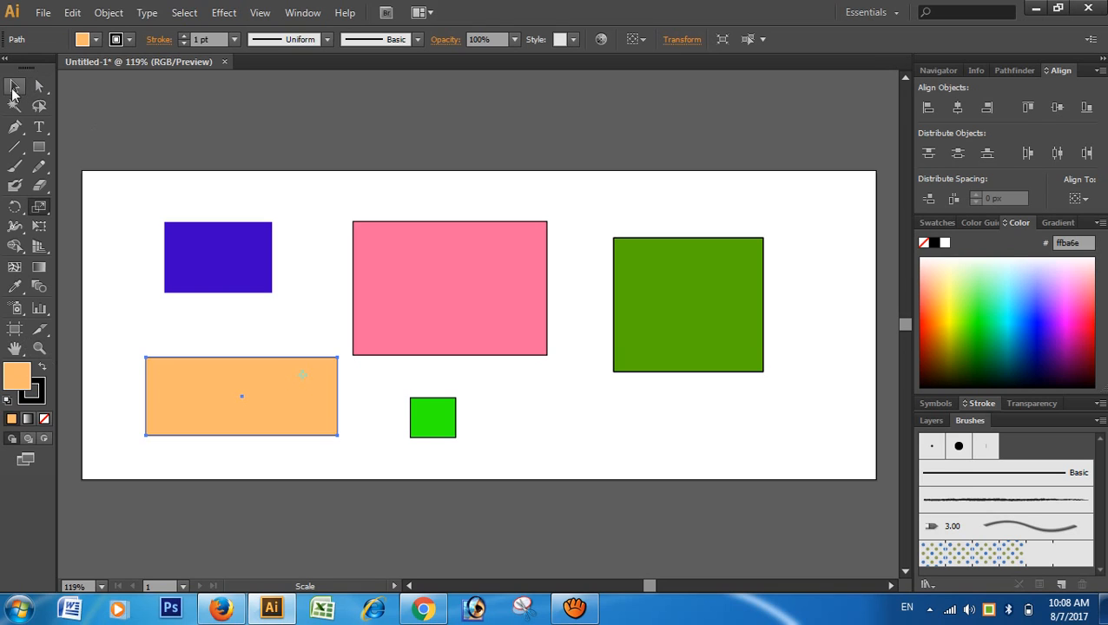
Resize the orange rectangle with its bounding box handles into a near-square, keeping its lower-left corner in place, and deselect it.
{"action": "key", "text": "y"}
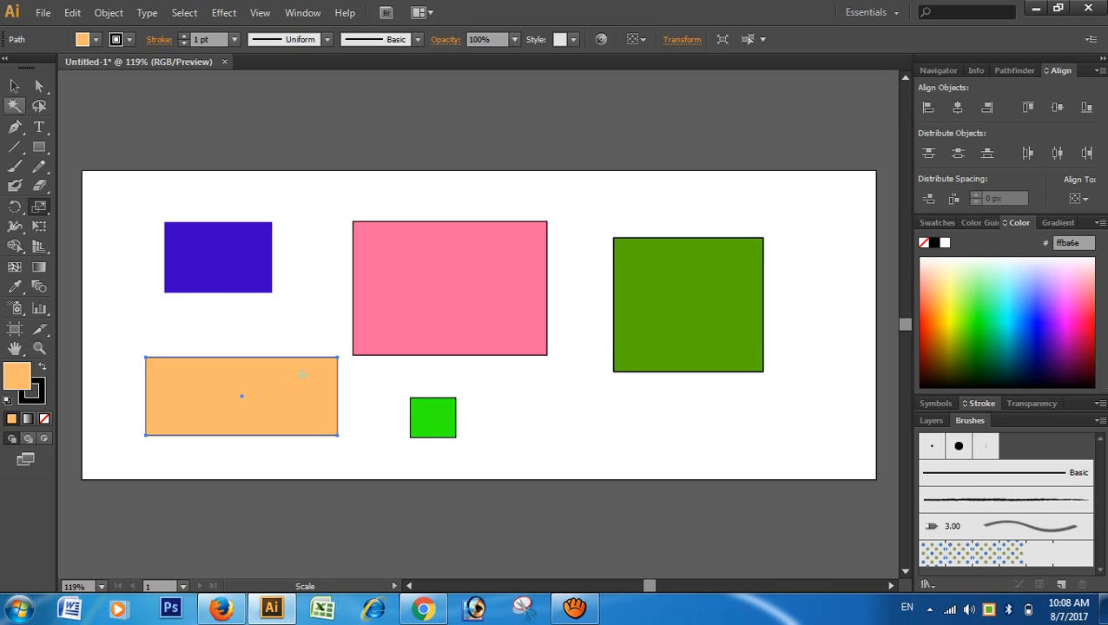
{"action": "left_click", "coordinate": [16, 88]}
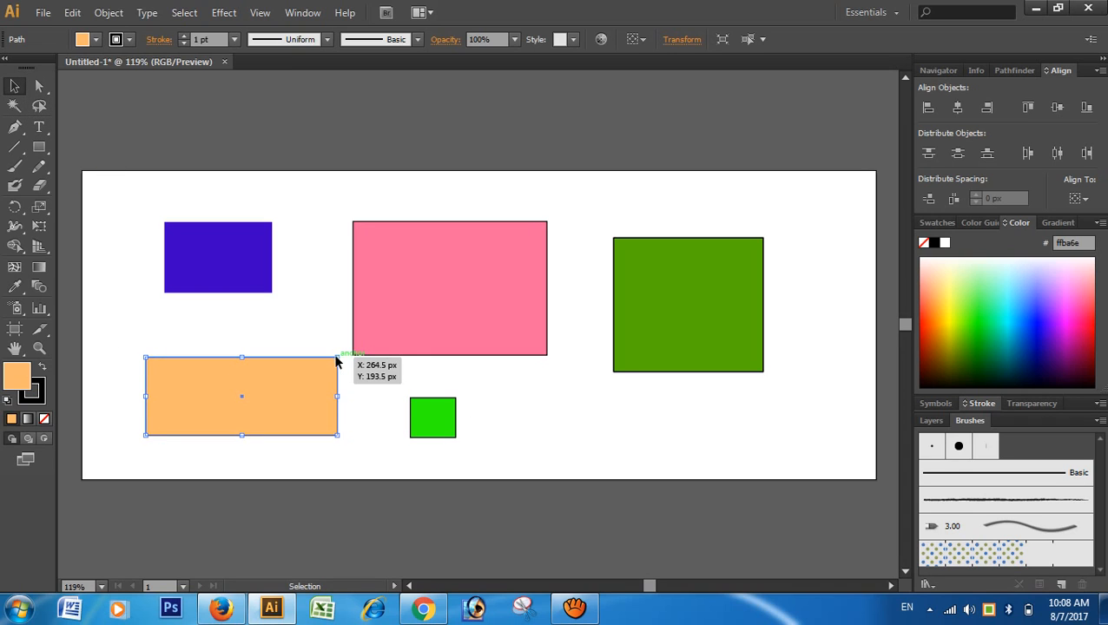
{"action": "left_click_drag", "start_coordinate": [338, 361], "coordinate": [264, 347]}
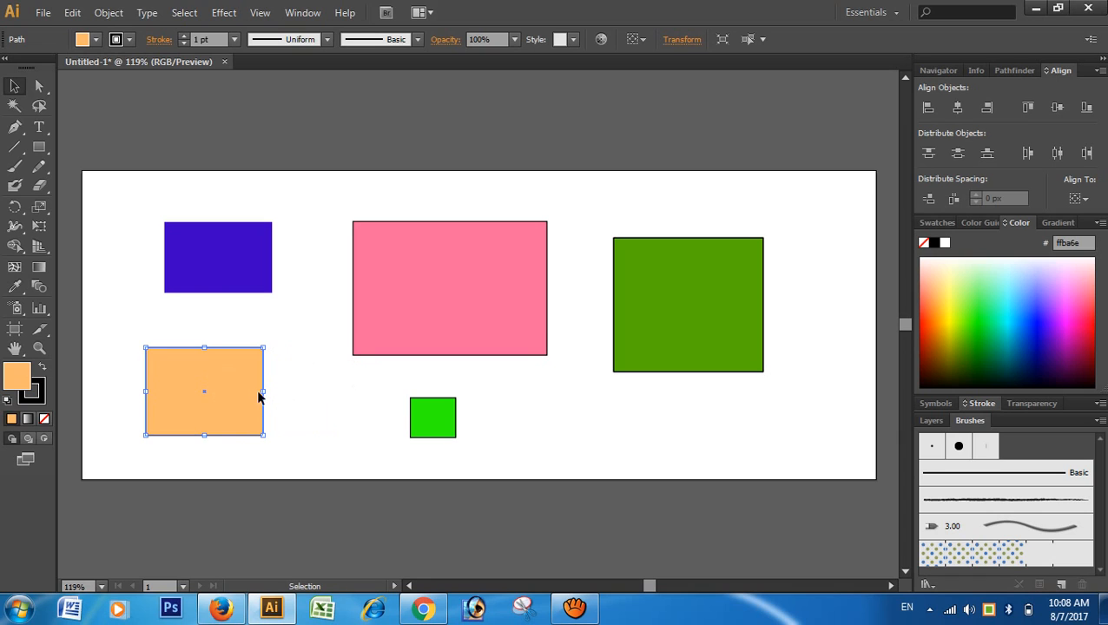
{"action": "mouse_move", "coordinate": [264, 391]}
{"action": "left_mouse_down"}
{"action": "mouse_move", "coordinate": [339, 403]}
{"action": "mouse_move", "coordinate": [264, 403]}
{"action": "mouse_move", "coordinate": [349, 406]}
{"action": "mouse_move", "coordinate": [251, 401]}
{"action": "left_mouse_up"}
{"action": "mouse_move", "coordinate": [251, 348]}
{"action": "left_mouse_down"}
{"action": "mouse_move", "coordinate": [317, 312]}
{"action": "mouse_move", "coordinate": [297, 334]}
{"action": "mouse_move", "coordinate": [305, 341]}
{"action": "mouse_move", "coordinate": [253, 353]}
{"action": "mouse_move", "coordinate": [286, 337]}
{"action": "mouse_move", "coordinate": [297, 313]}
{"action": "mouse_move", "coordinate": [319, 321]}
{"action": "mouse_move", "coordinate": [246, 338]}
{"action": "left_mouse_up"}
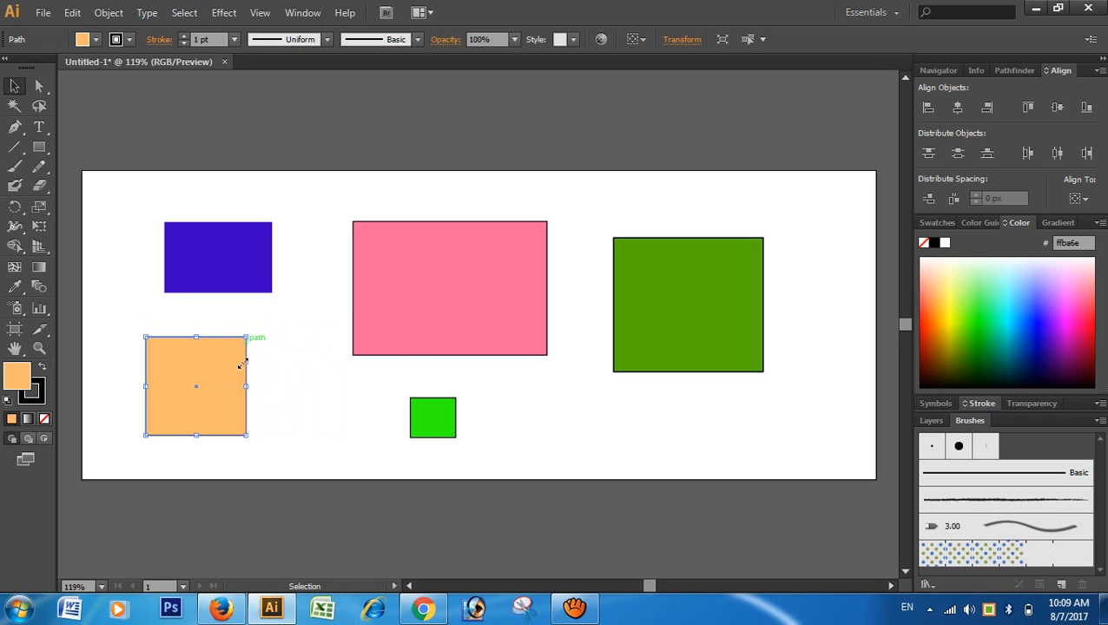
{"action": "left_click", "coordinate": [289, 368]}
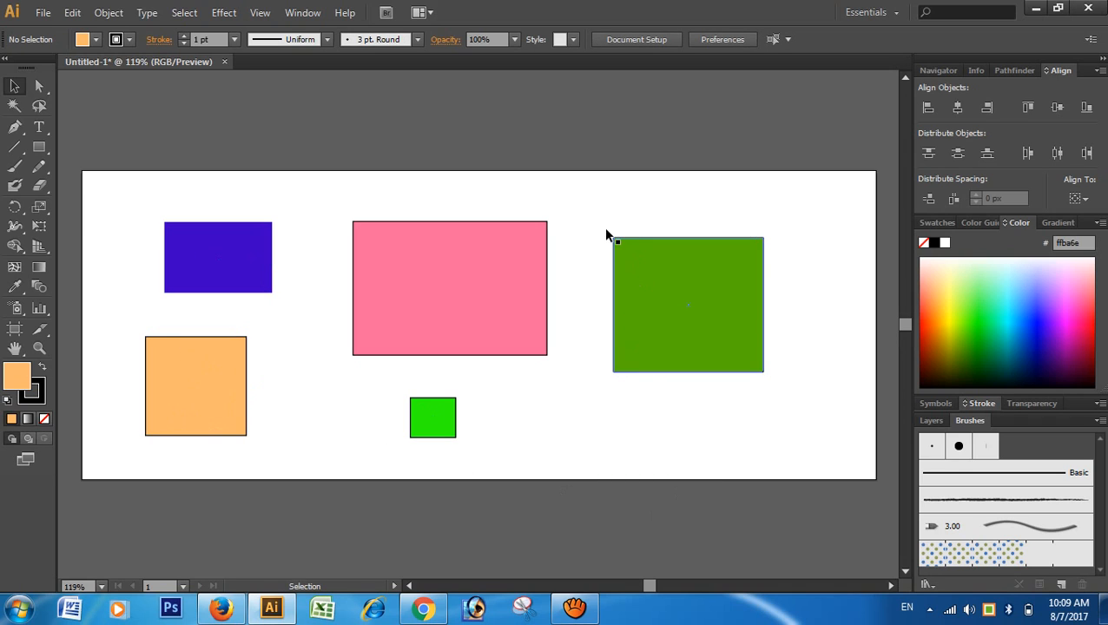
Separate the stacked rectangles by moving the dark green one up and the pink one beneath it down to the right.
{"action": "left_click_drag", "start_coordinate": [595, 213], "coordinate": [716, 344]}
{"action": "left_click", "coordinate": [709, 433]}
{"action": "left_click_drag", "start_coordinate": [685, 275], "coordinate": [693, 205]}
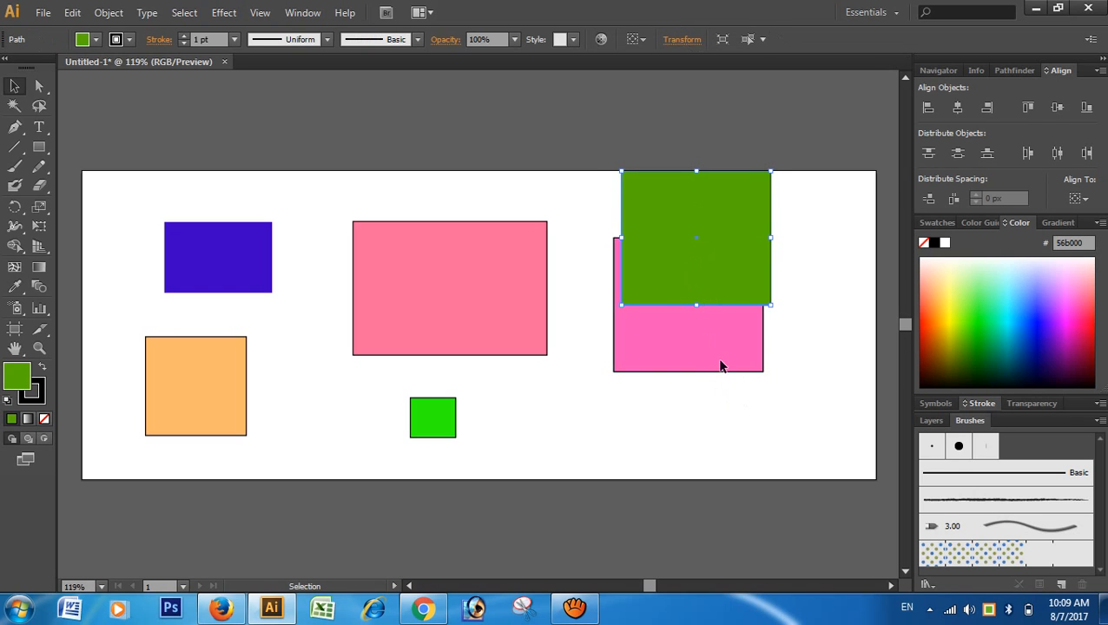
{"action": "left_click_drag", "start_coordinate": [719, 362], "coordinate": [770, 380]}
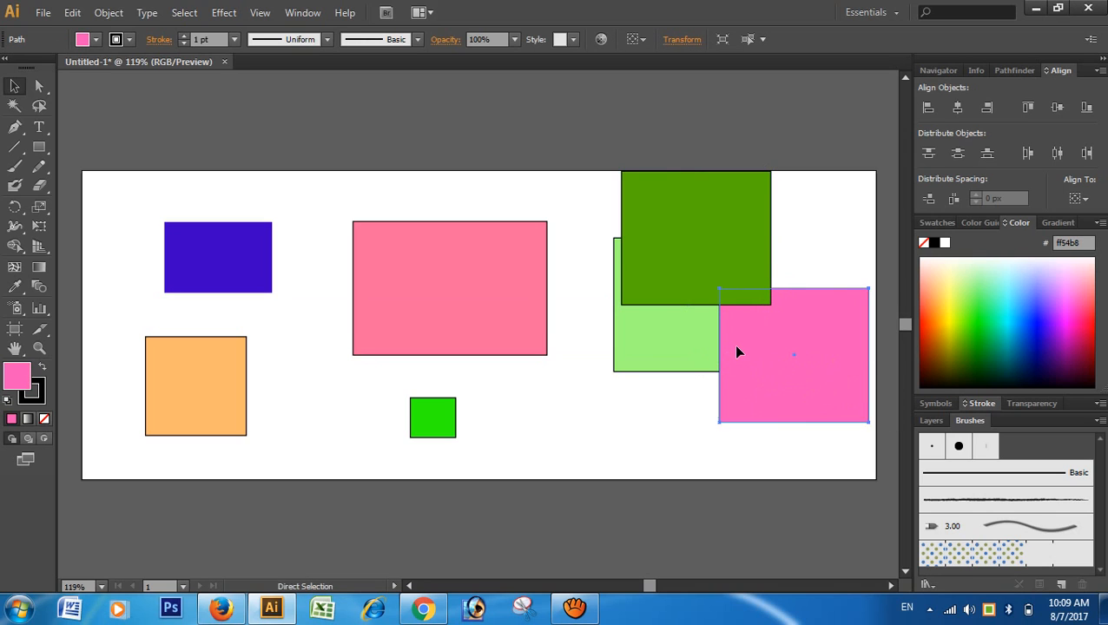
Undo the moves of the stacked dark green and pink rectangles and clear the selection.
{"action": "key", "text": "ctrl+z"}
{"action": "key", "text": "ctrl+z"}
{"action": "key", "text": "ctrl+z"}
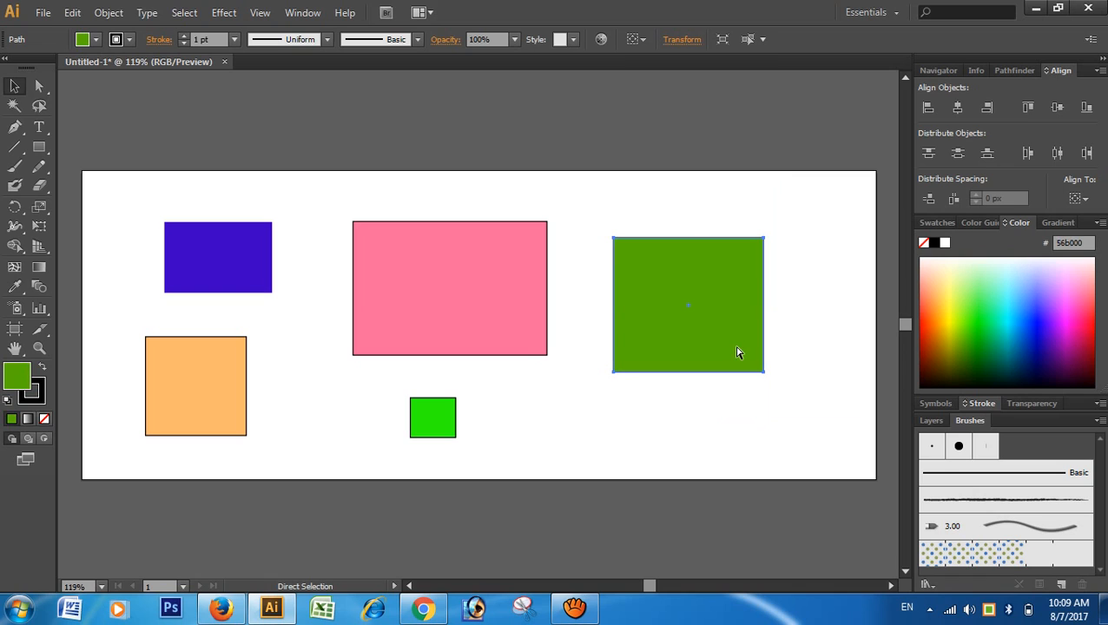
{"action": "left_click", "coordinate": [710, 429]}
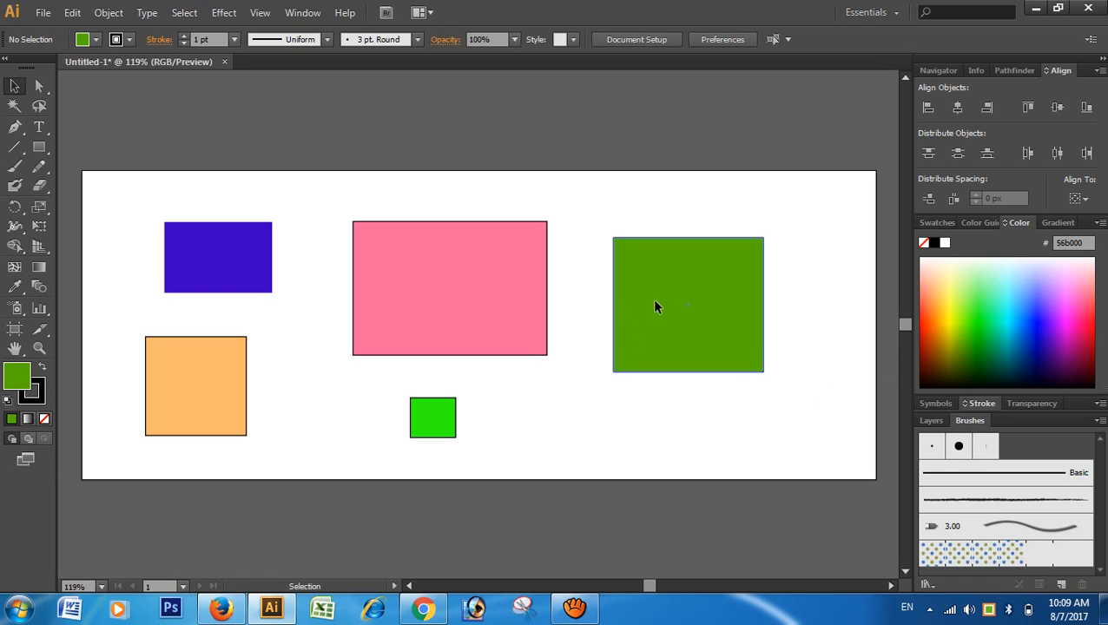
Direct-select the dark green rectangle, shift the selection down through the objects stacked beneath it, and clear the selection.
{"action": "key", "text": "a"}
{"action": "left_click", "coordinate": [685, 314]}
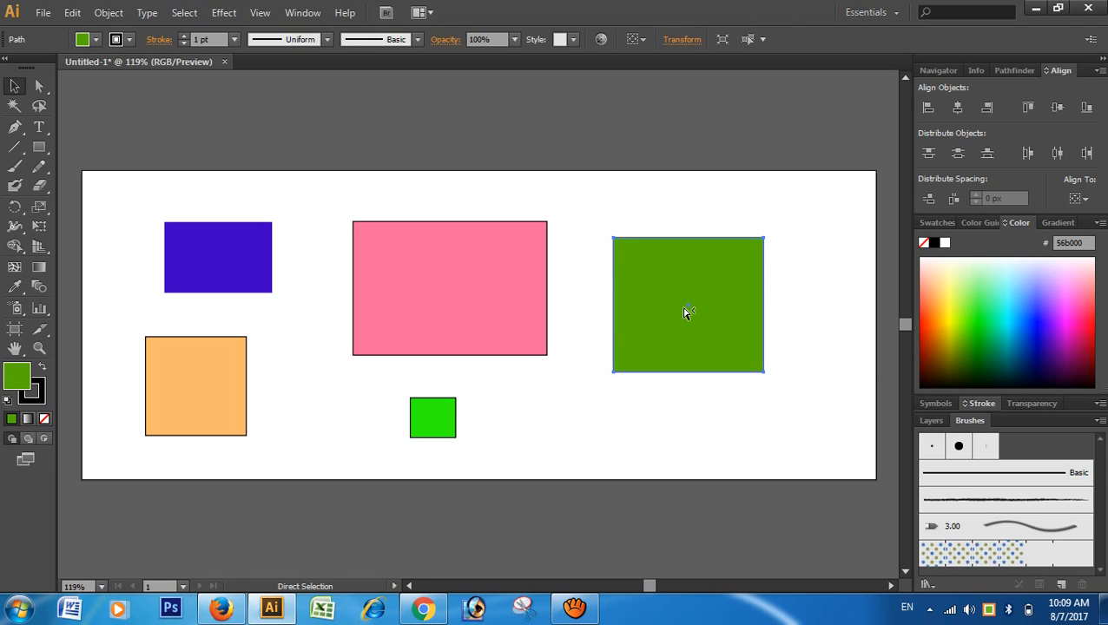
{"action": "key", "text": "ctrl+z"}
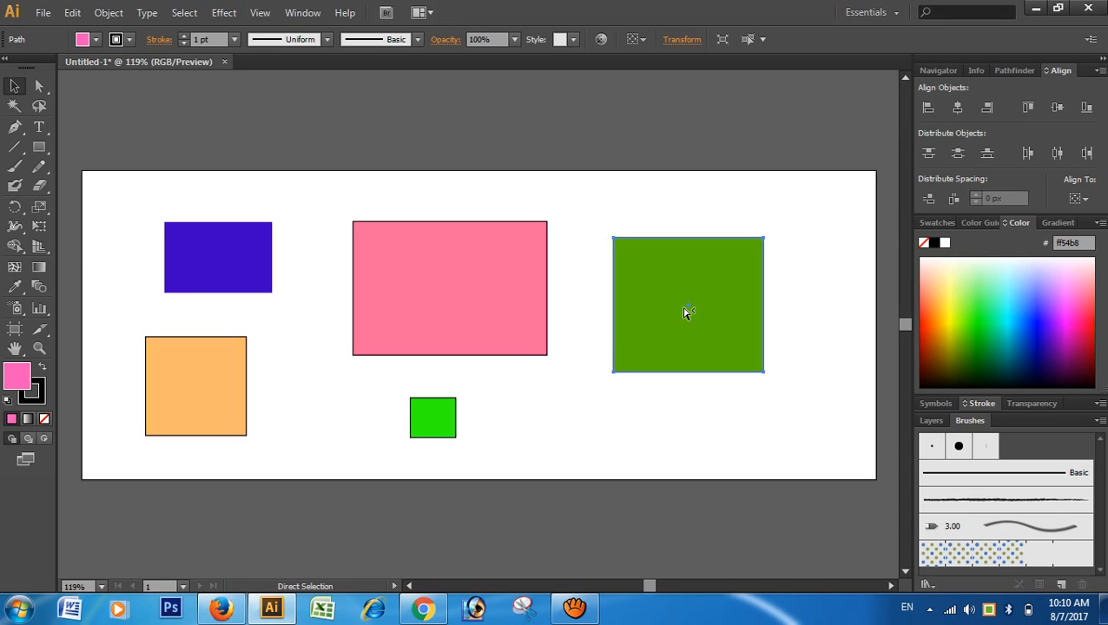
{"action": "key", "text": "ctrl+z"}
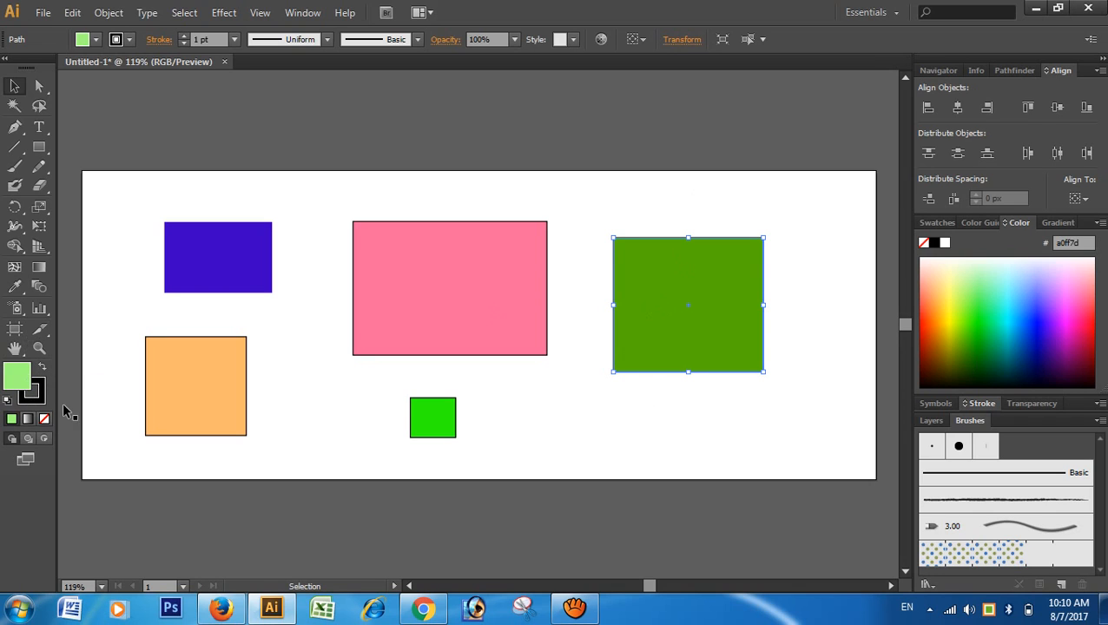
{"action": "left_click", "coordinate": [689, 427]}
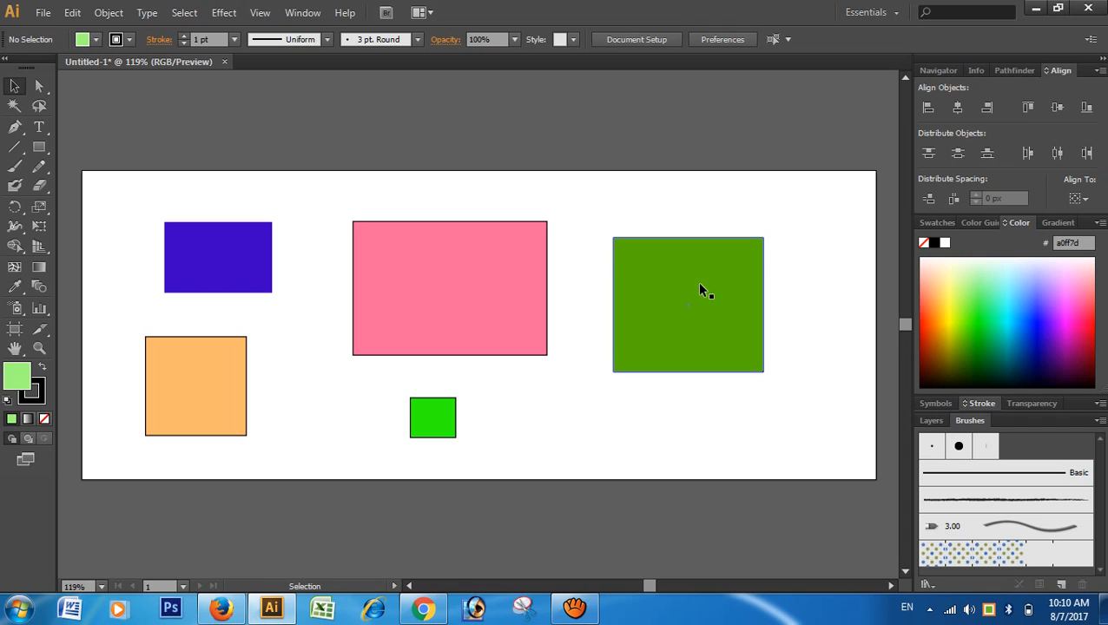
Select the bright pink rectangle hidden beneath the dark green one, move it out to the artboard's lower-right corner, and deselect it.
{"action": "key", "text": "a"}
{"action": "left_click", "coordinate": [701, 290]}
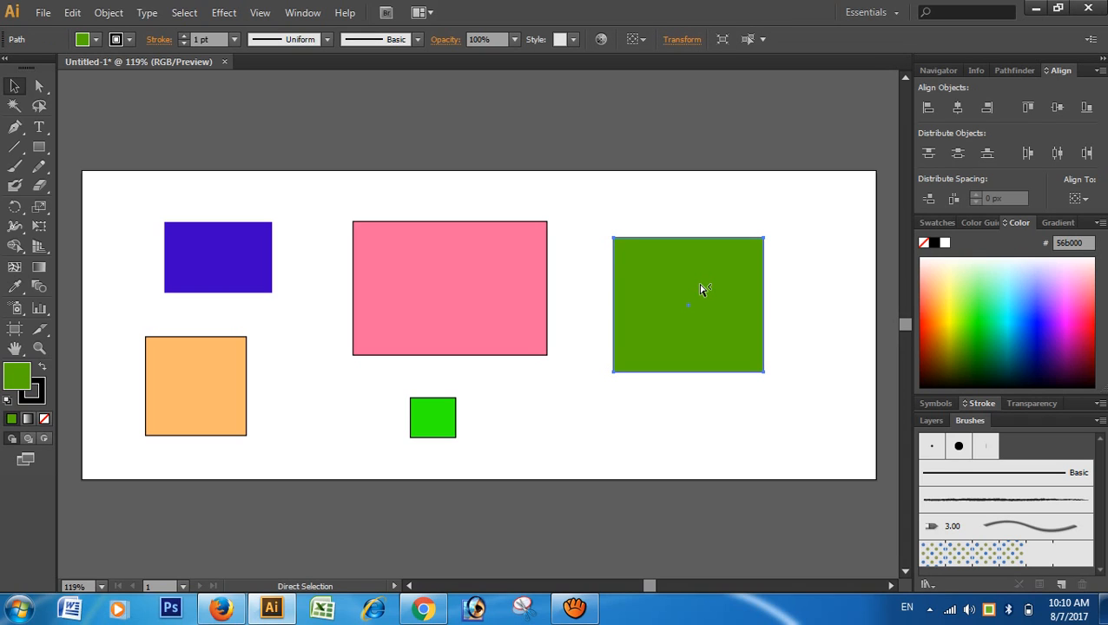
{"action": "left_click_drag", "start_coordinate": [704, 289], "coordinate": [326, 382]}
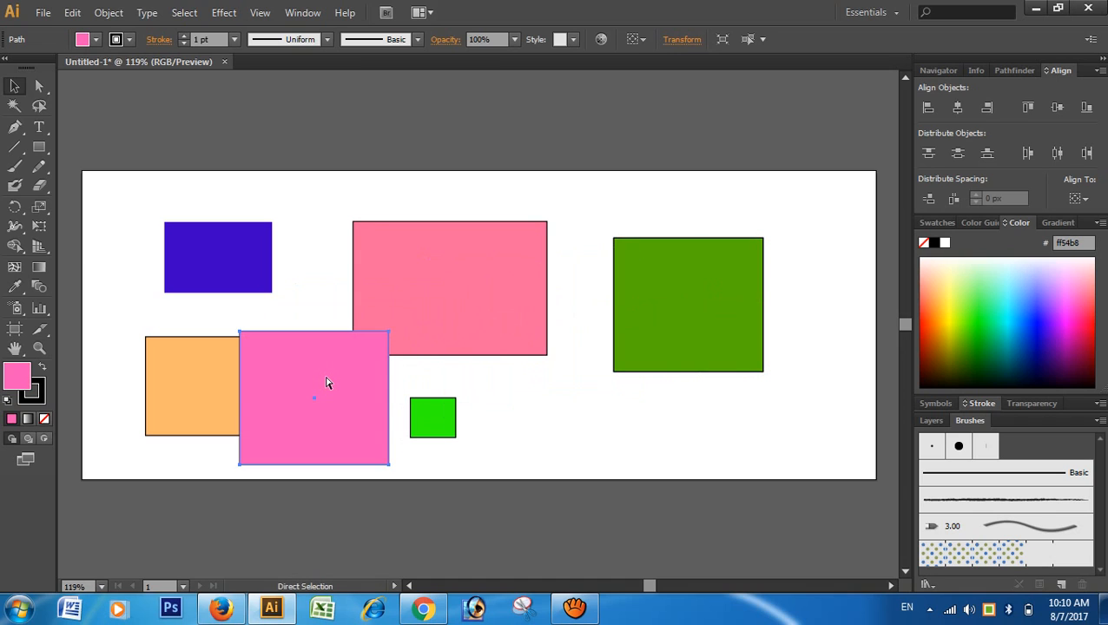
{"action": "key", "text": "v"}
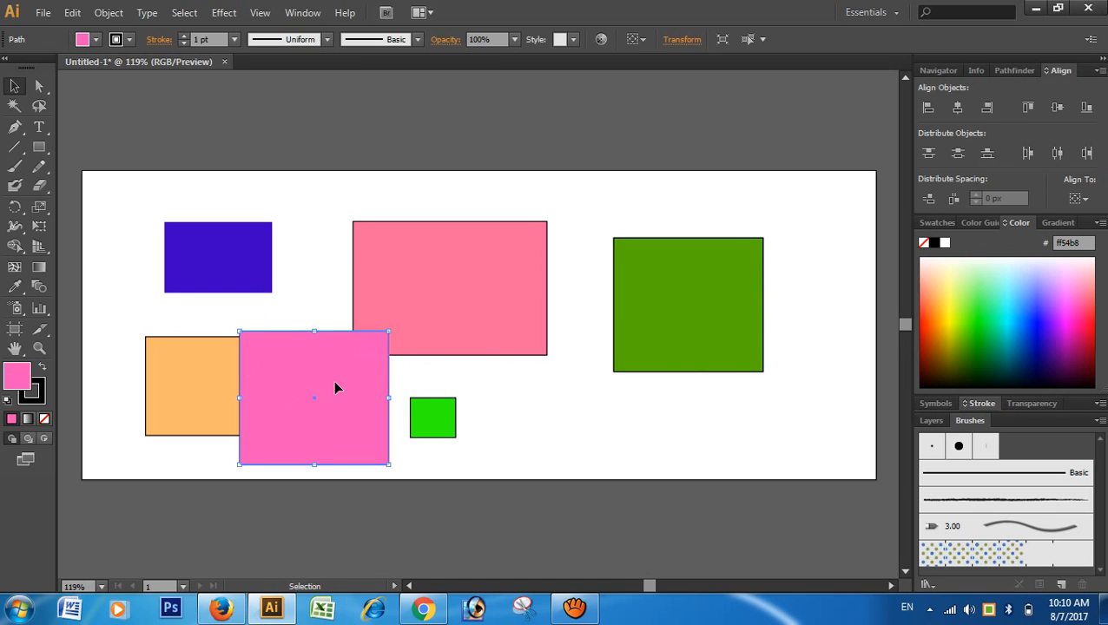
{"action": "left_click_drag", "start_coordinate": [346, 387], "coordinate": [796, 382]}
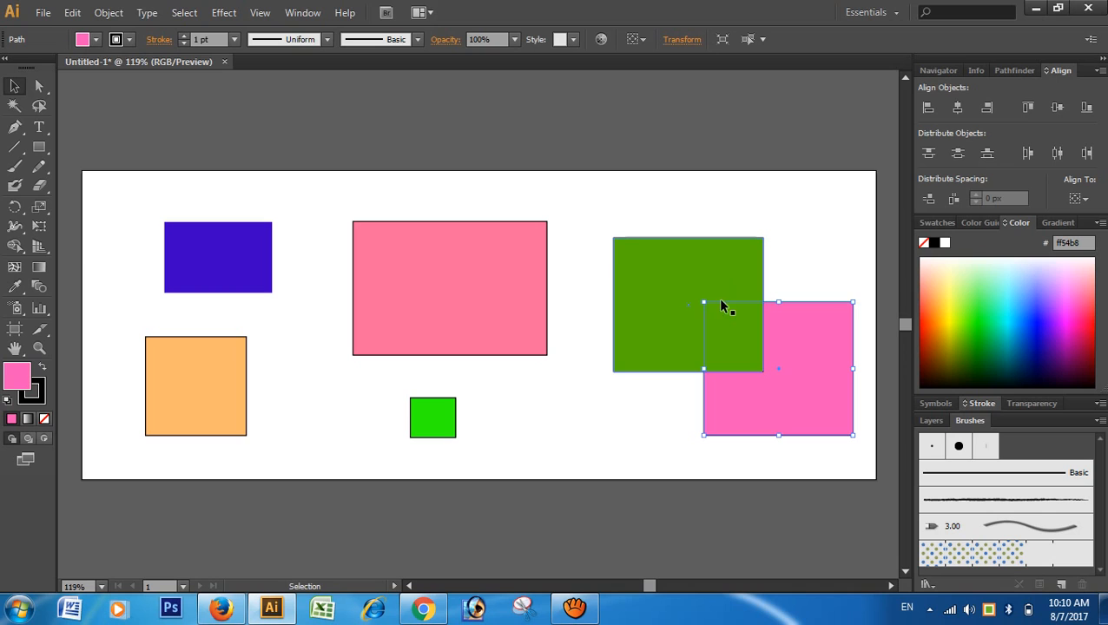
{"action": "left_click_drag", "start_coordinate": [823, 396], "coordinate": [823, 429]}
{"action": "left_click", "coordinate": [815, 283]}
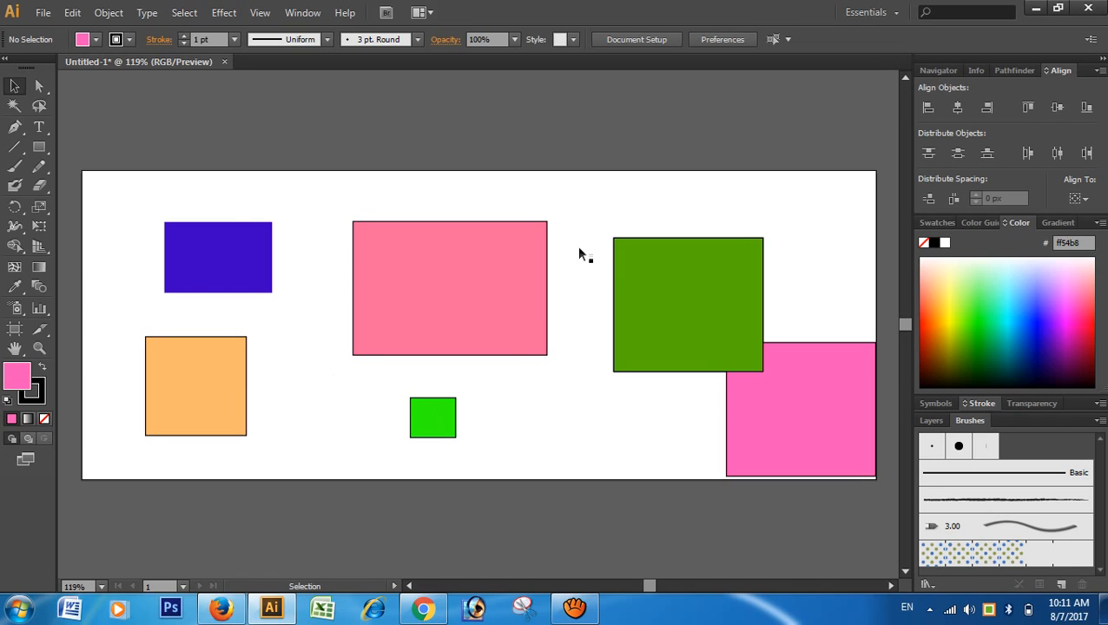
Duplicate the large salmon-pink, blue and orange rectangles, placing each copy along the artboard's lower edge, and clear the selection.
{"action": "left_click_drag", "start_coordinate": [573, 204], "coordinate": [620, 298]}
{"action": "left_click", "coordinate": [586, 210]}
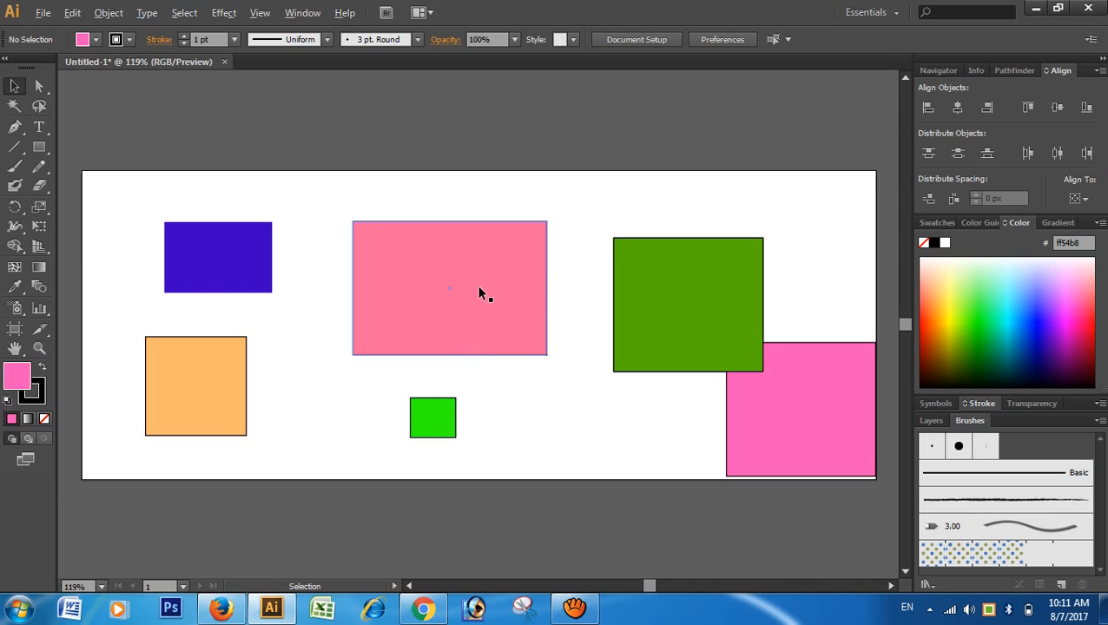
{"action": "left_click_drag", "start_coordinate": [473, 287], "coordinate": [586, 435]}
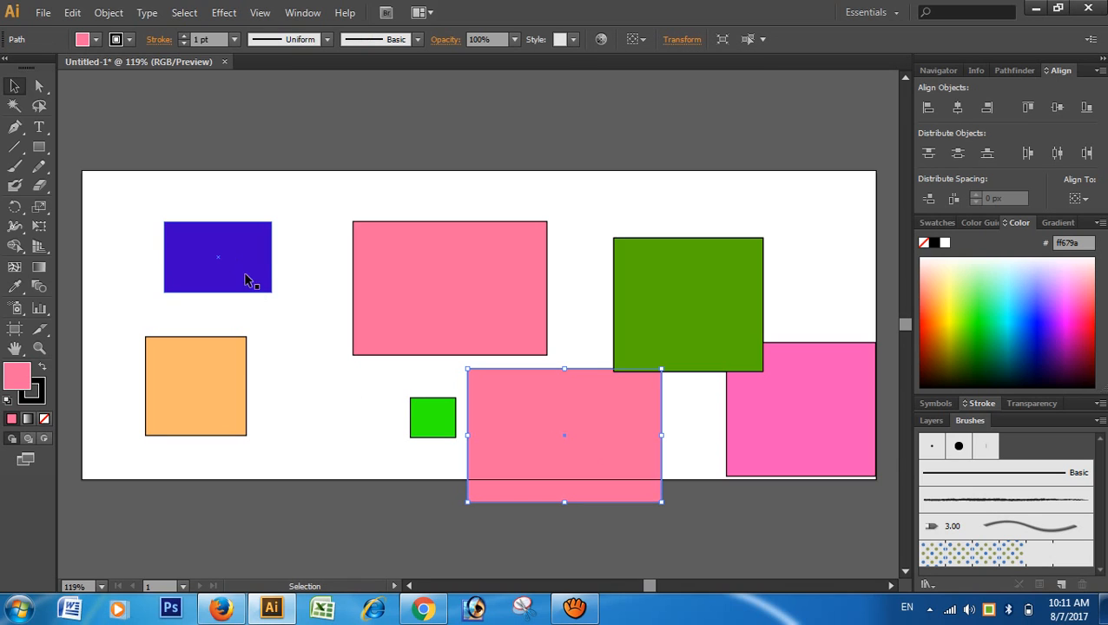
{"action": "left_click_drag", "start_coordinate": [248, 280], "coordinate": [350, 512]}
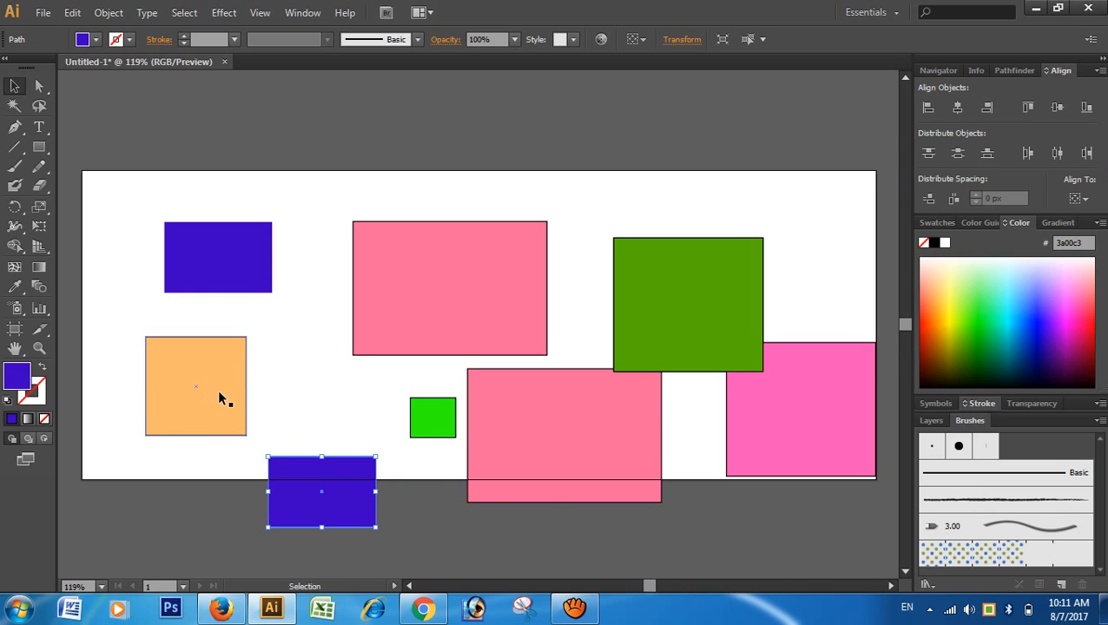
{"action": "left_click_drag", "start_coordinate": [219, 398], "coordinate": [174, 504]}
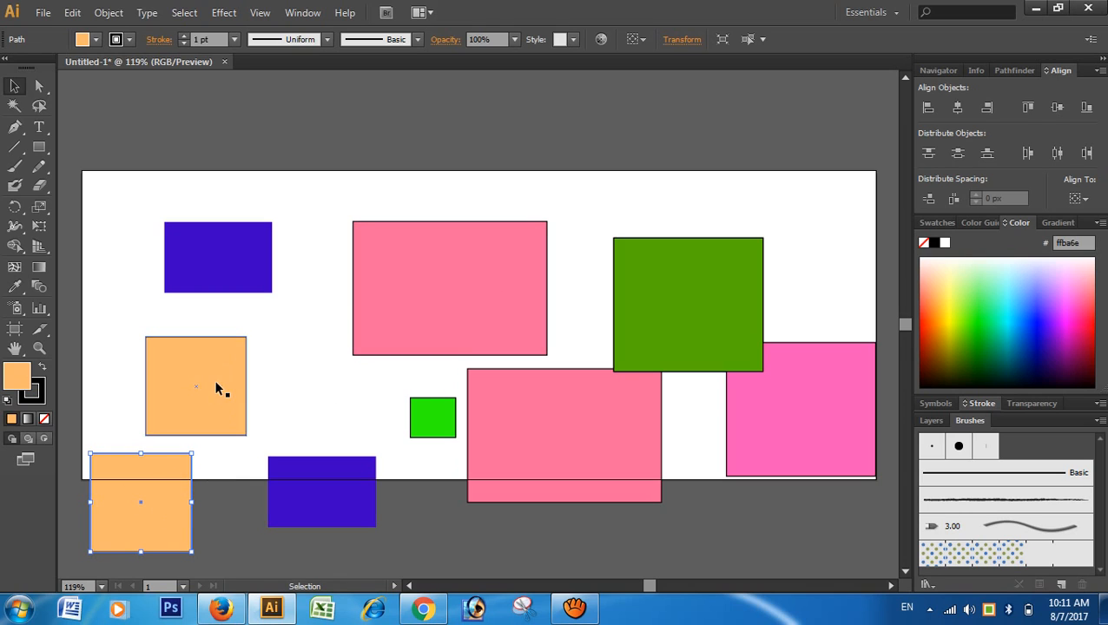
{"action": "left_click", "coordinate": [309, 426]}
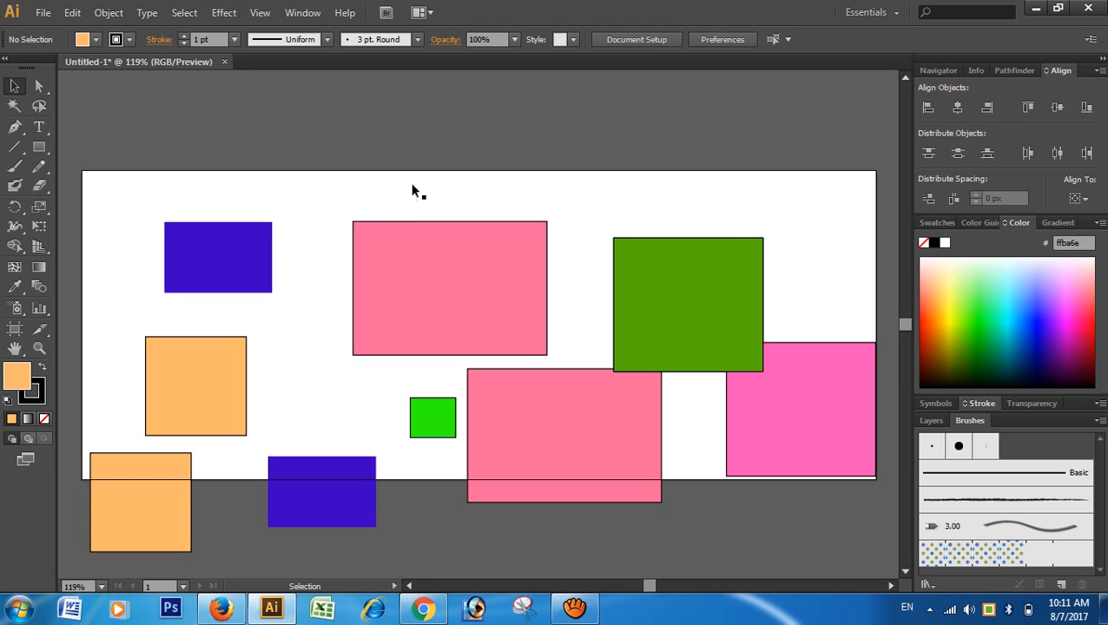
Rotate the upper salmon-pink rectangle slightly counterclockwise and reposition it between the blue and dark green rectangles.
{"action": "left_click", "coordinate": [385, 242]}
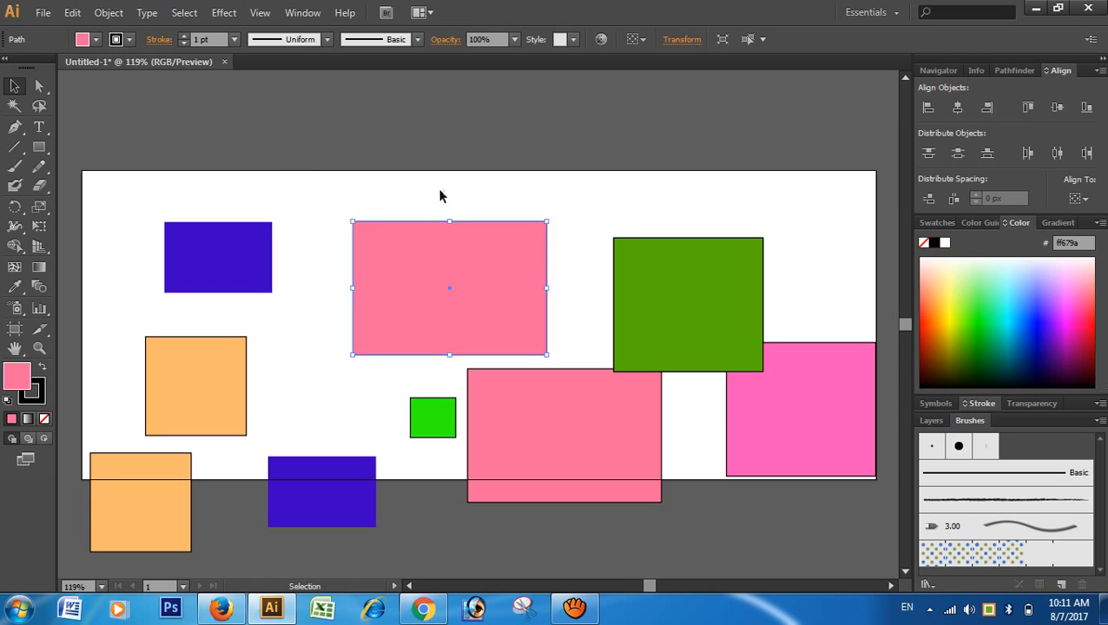
{"action": "left_click_drag", "start_coordinate": [324, 237], "coordinate": [346, 278]}
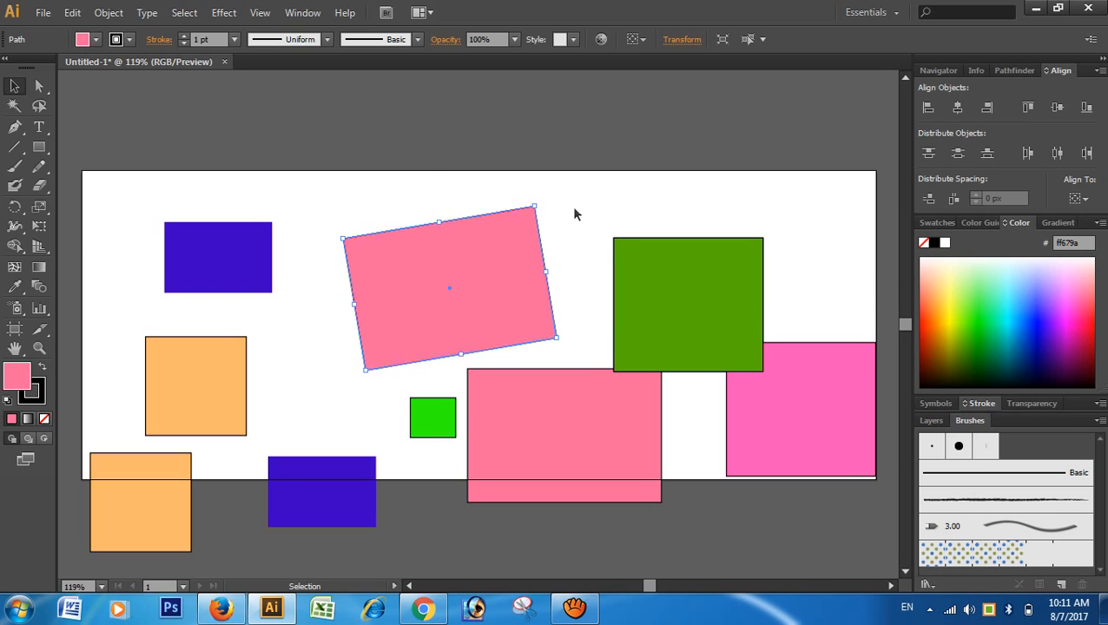
{"action": "left_click_drag", "start_coordinate": [485, 289], "coordinate": [445, 236]}
{"action": "left_click", "coordinate": [539, 276]}
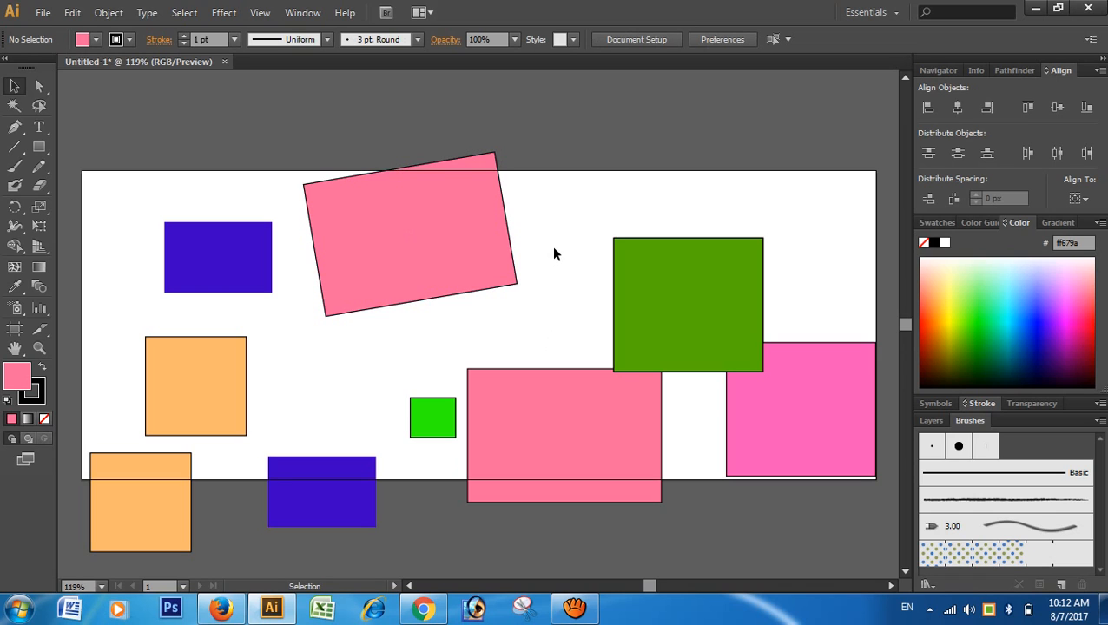
{"action": "left_click_drag", "start_coordinate": [554, 260], "coordinate": [511, 301]}
{"action": "left_click_drag", "start_coordinate": [433, 237], "coordinate": [467, 272]}
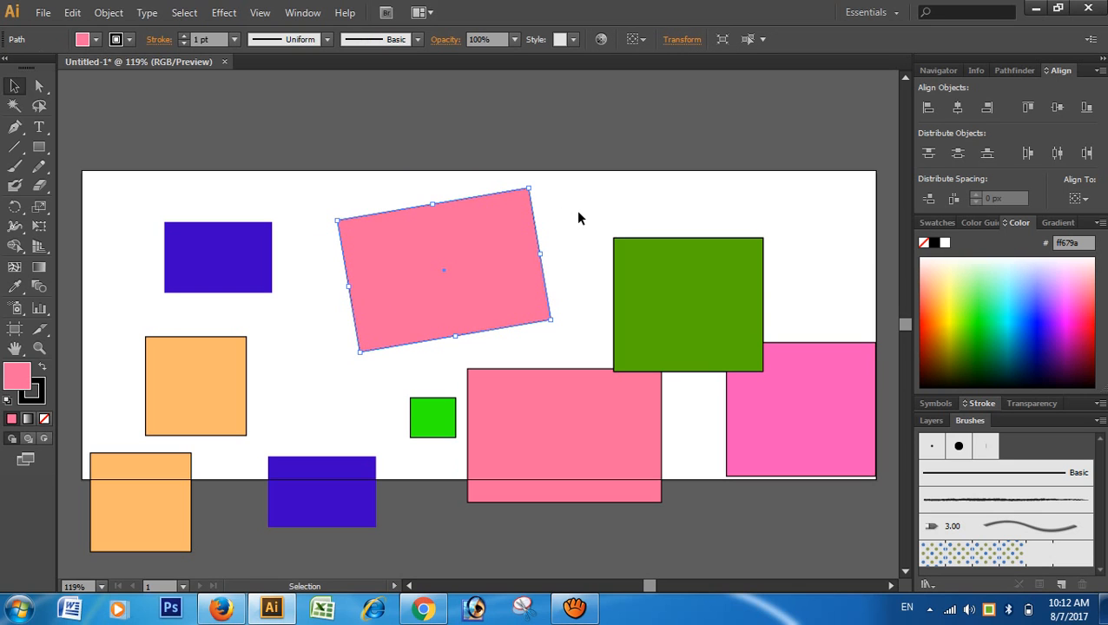